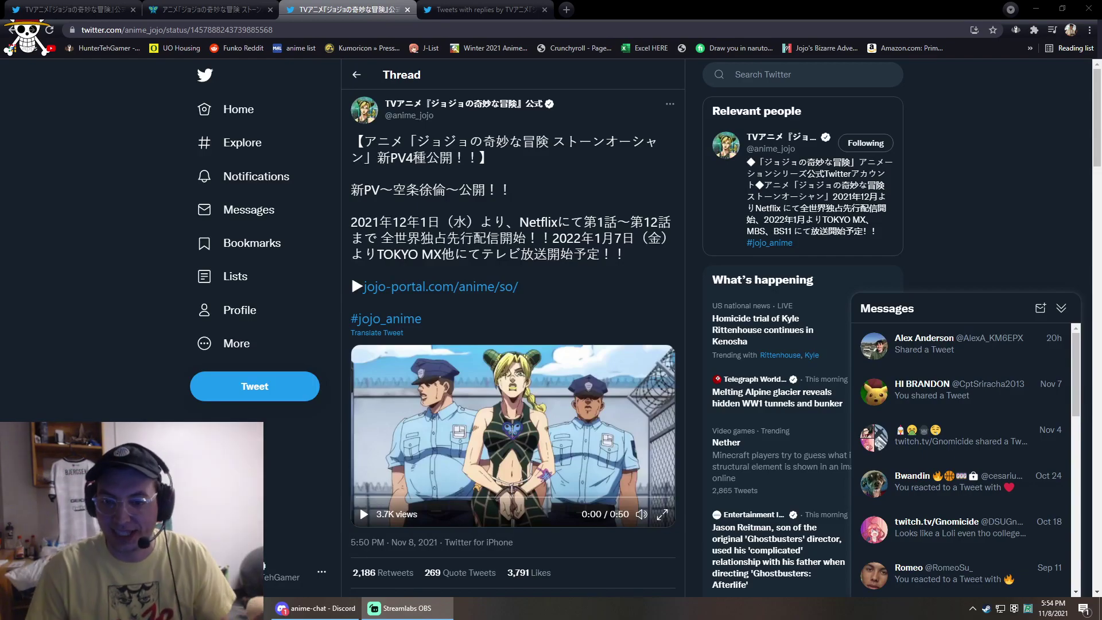
scroll(692, 279, down, 5)
scroll(693, 279, down, 3)
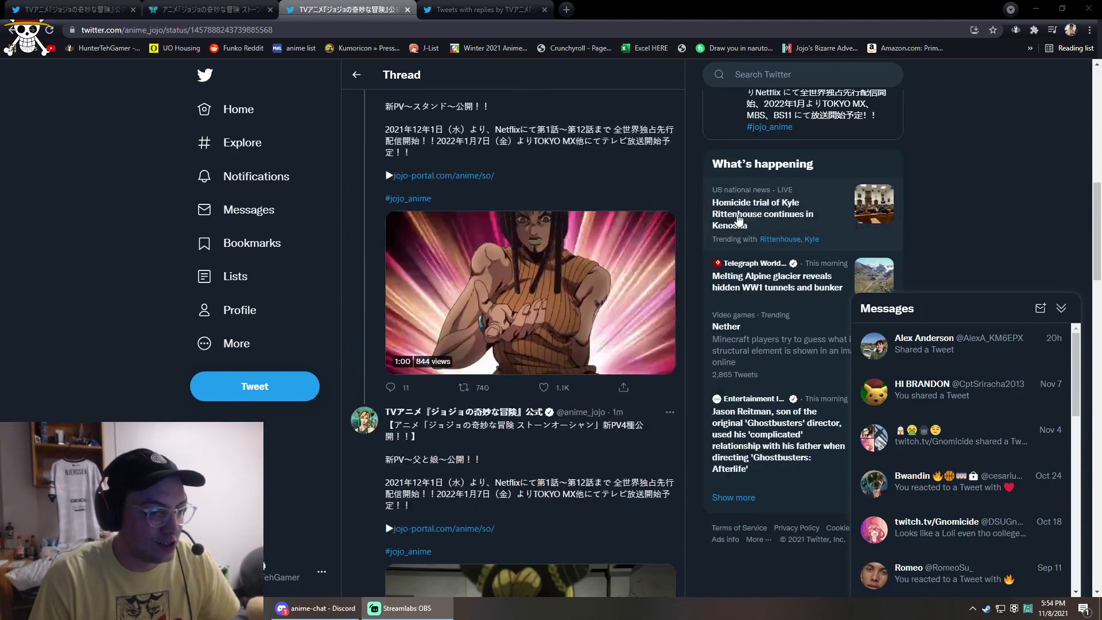
scroll(693, 279, down, 3)
scroll(690, 275, down, 3)
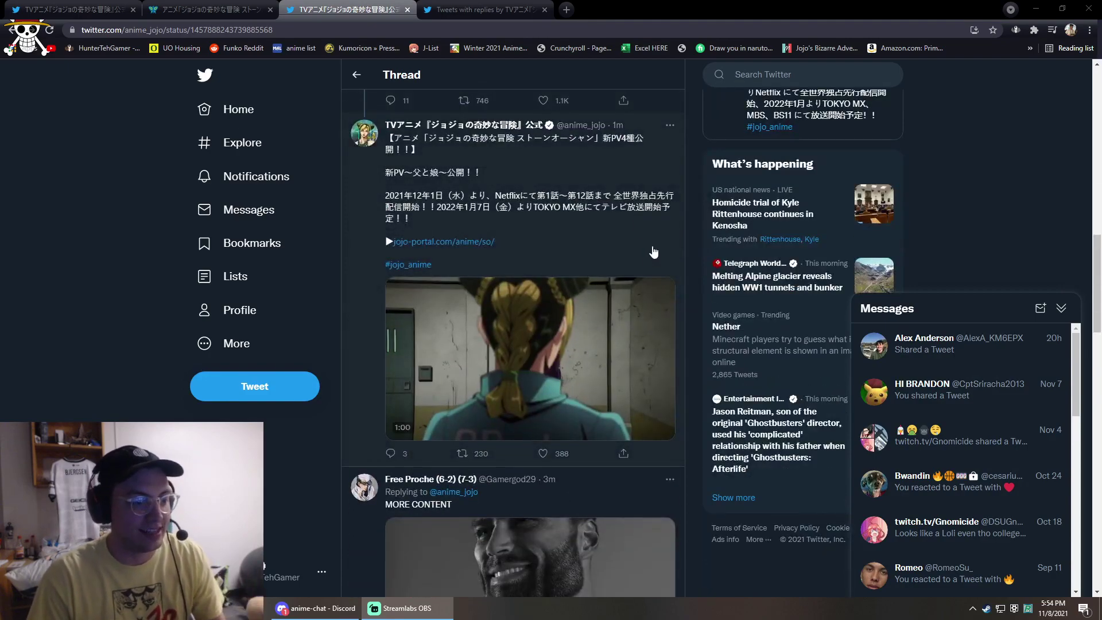
scroll(689, 275, down, 3)
scroll(655, 292, down, 3)
scroll(644, 303, up, 2)
scroll(637, 344, up, 3)
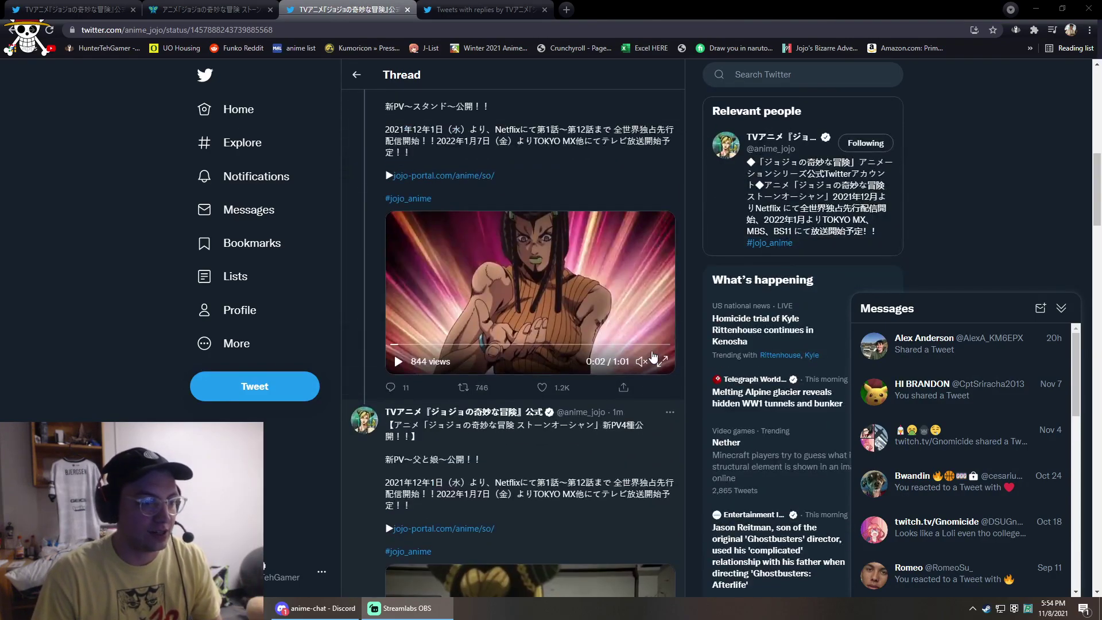
scroll(637, 356, down, 3)
scroll(553, 461, up, 5)
scroll(554, 430, up, 5)
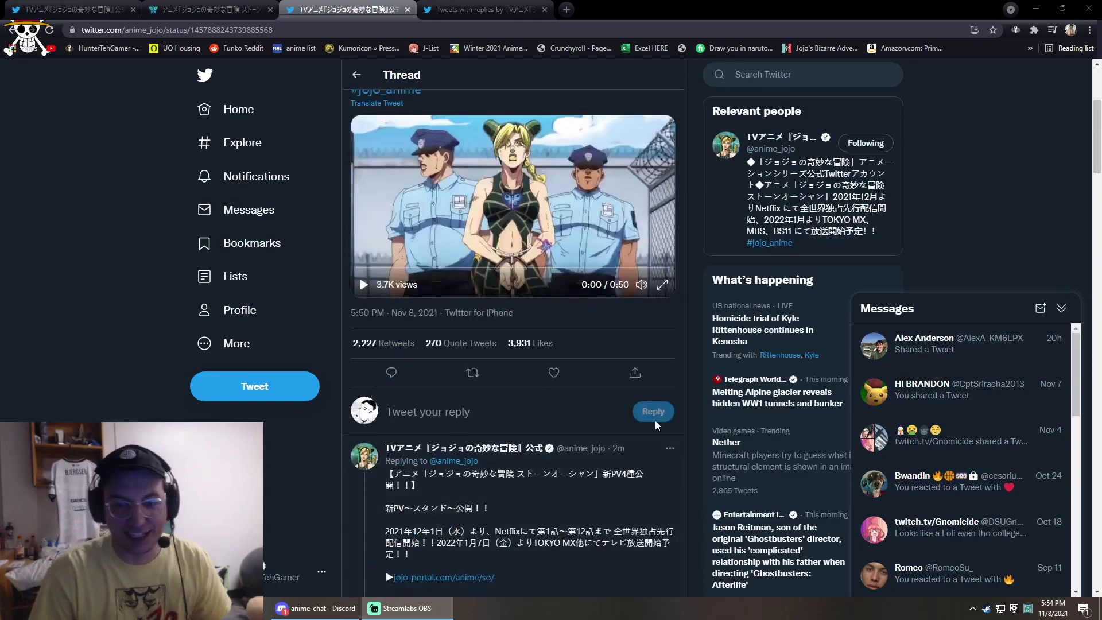
scroll(602, 431, up, 3)
scroll(689, 426, down, 2)
scroll(726, 424, up, 1)
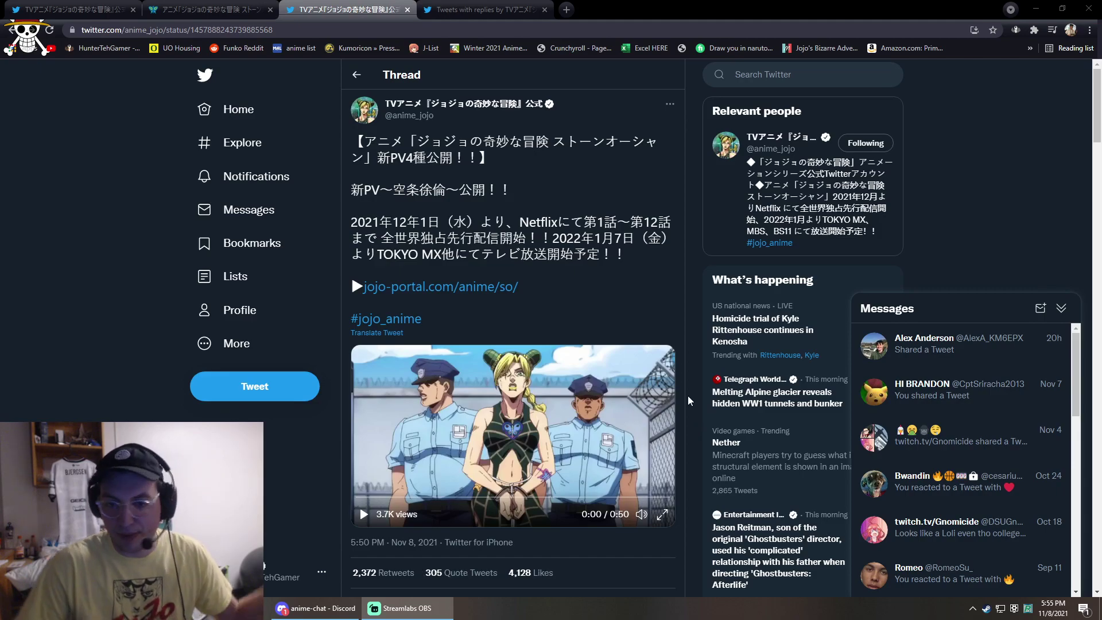
scroll(689, 401, down, 2)
scroll(689, 400, down, 2)
scroll(687, 394, down, 3)
scroll(688, 395, down, 2)
scroll(686, 394, up, 6)
scroll(681, 422, up, 3)
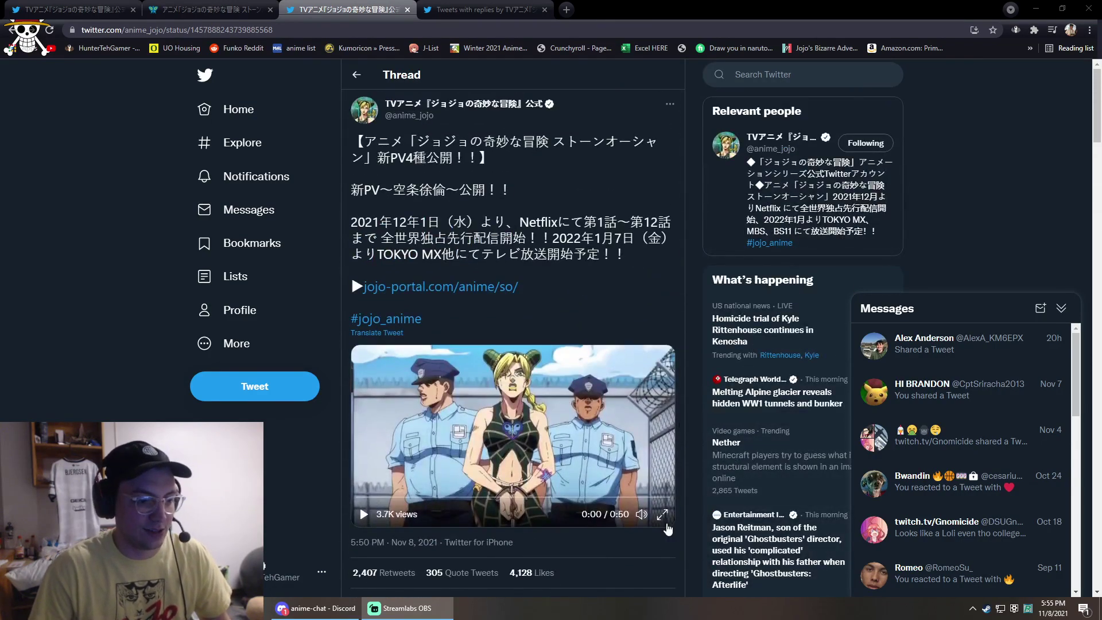
- Play the main tweet's Stone Ocean PV4 trailer fullscreen through to its staff and cast credits
click(663, 514)
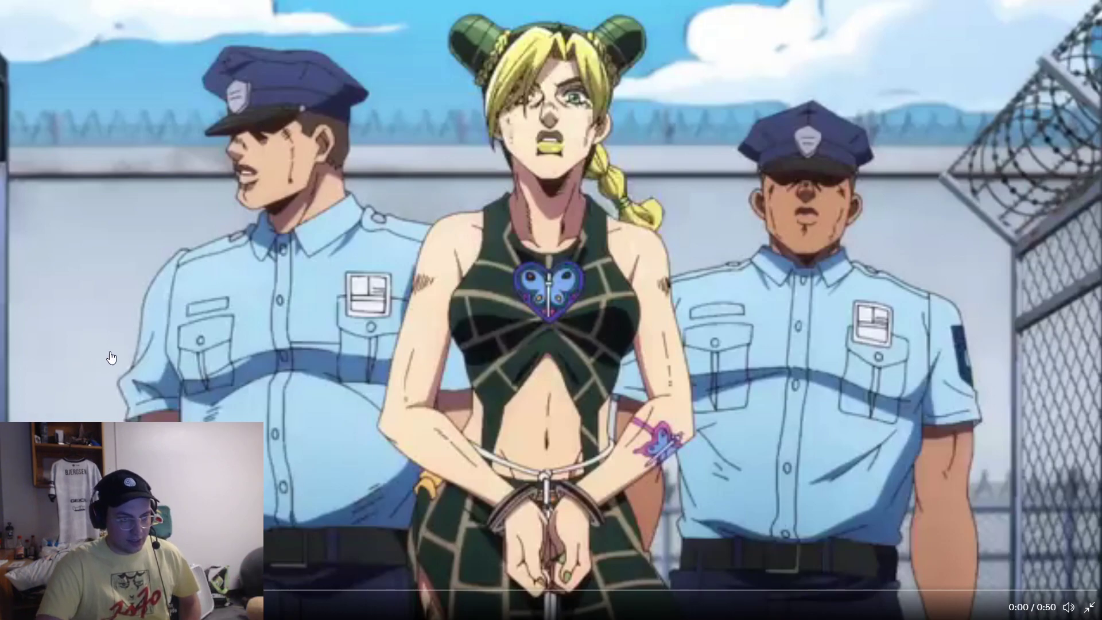
click(266, 394)
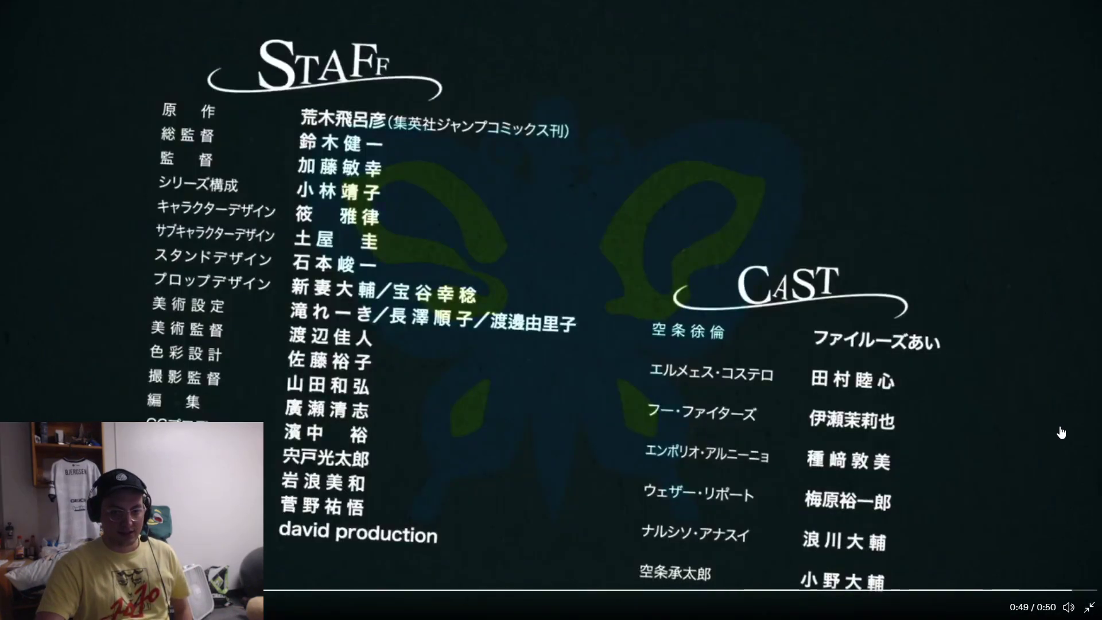
- Replay the first reply's one-minute Stone Ocean trailer fullscreen from the start to its credits
click(1089, 606)
scroll(351, 276, down, 5)
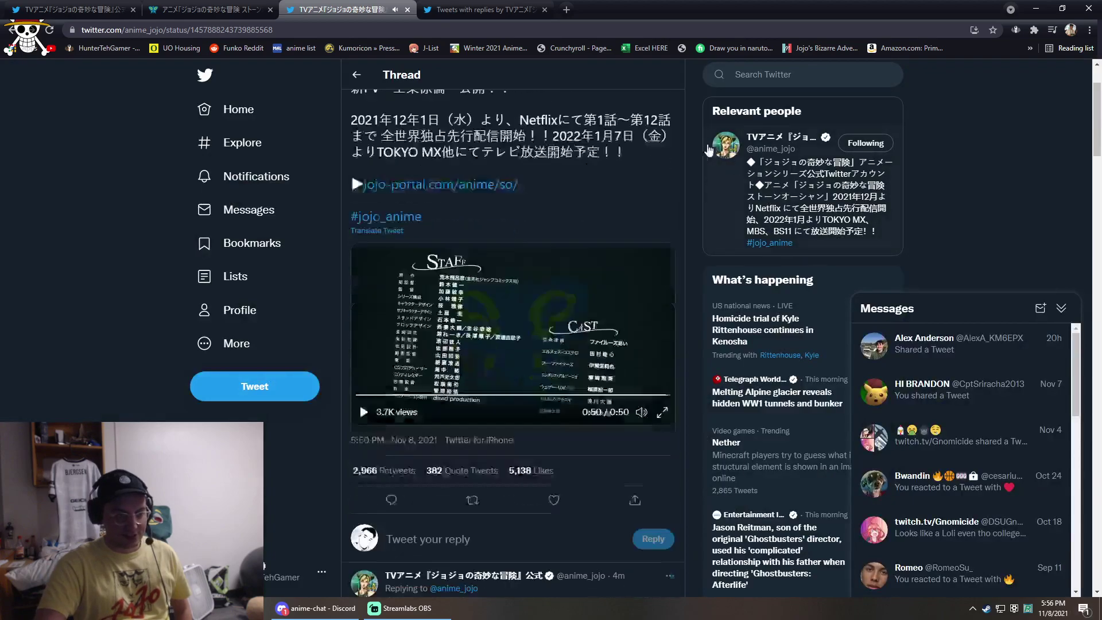
scroll(516, 276, down, 5)
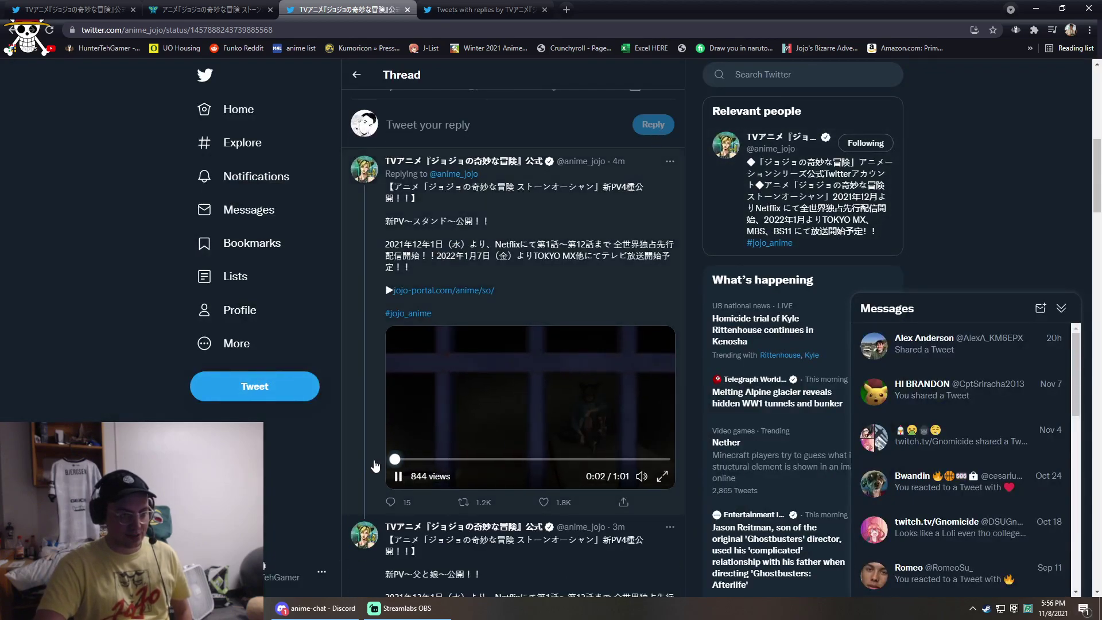
click(398, 476)
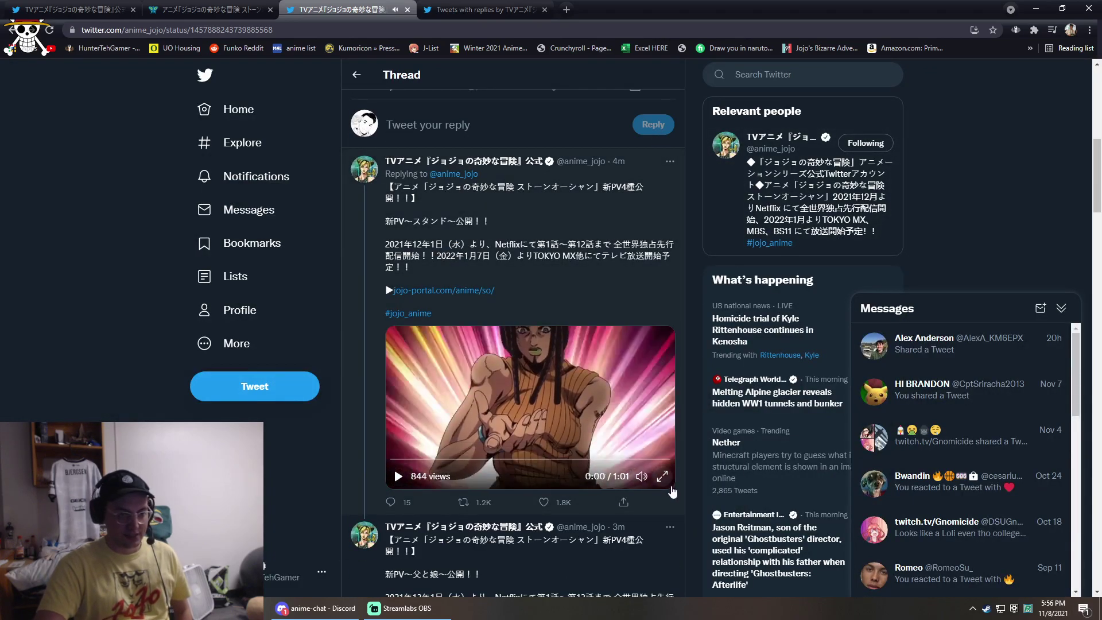
click(662, 475)
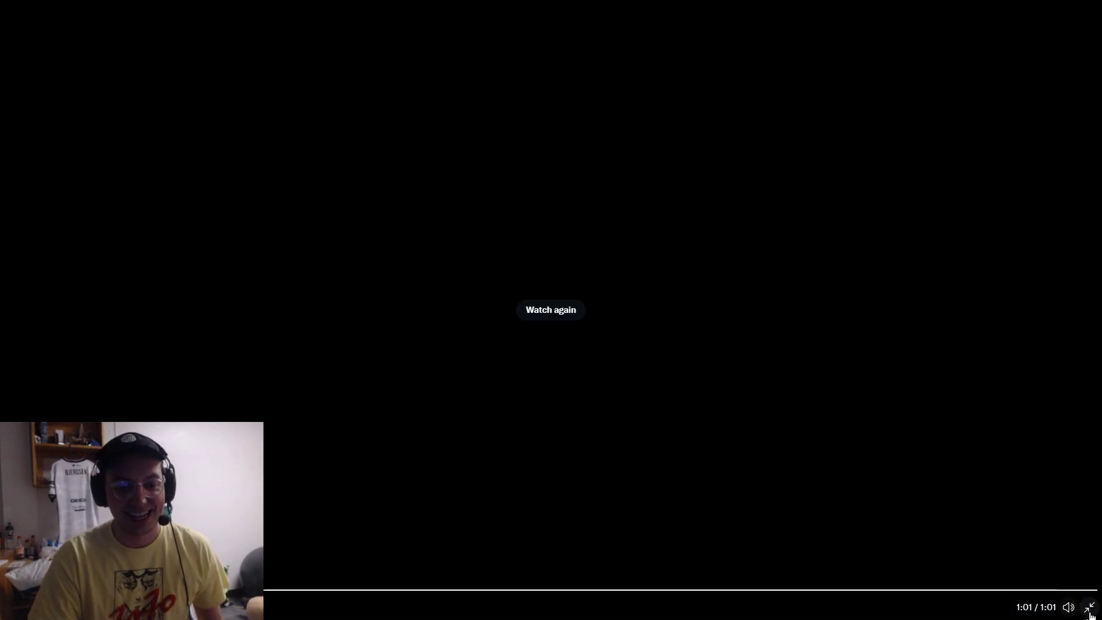
- Watch the next reply's Jotaro and Jolyne trailer fullscreen with the volume raised, to the end
click(1090, 606)
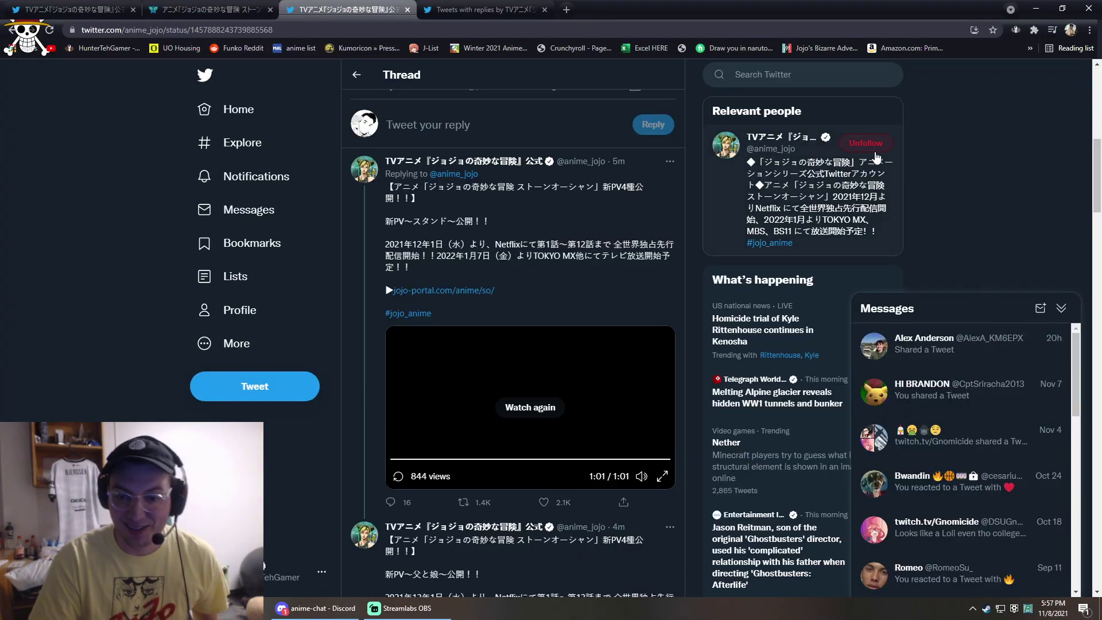
scroll(423, 353, down, 1)
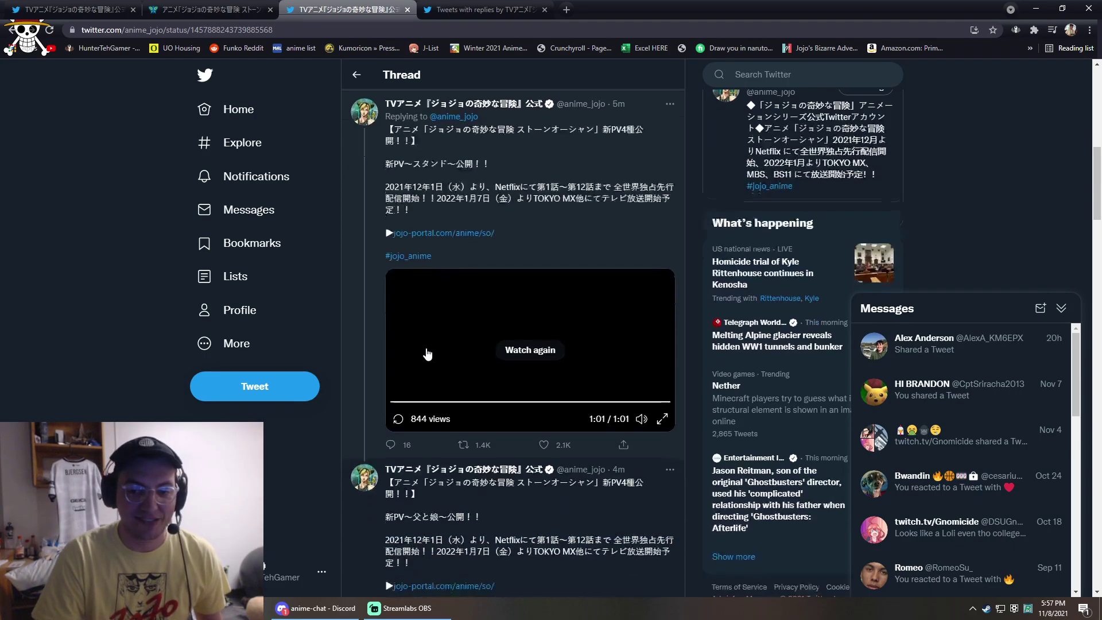
scroll(638, 352, down, 2)
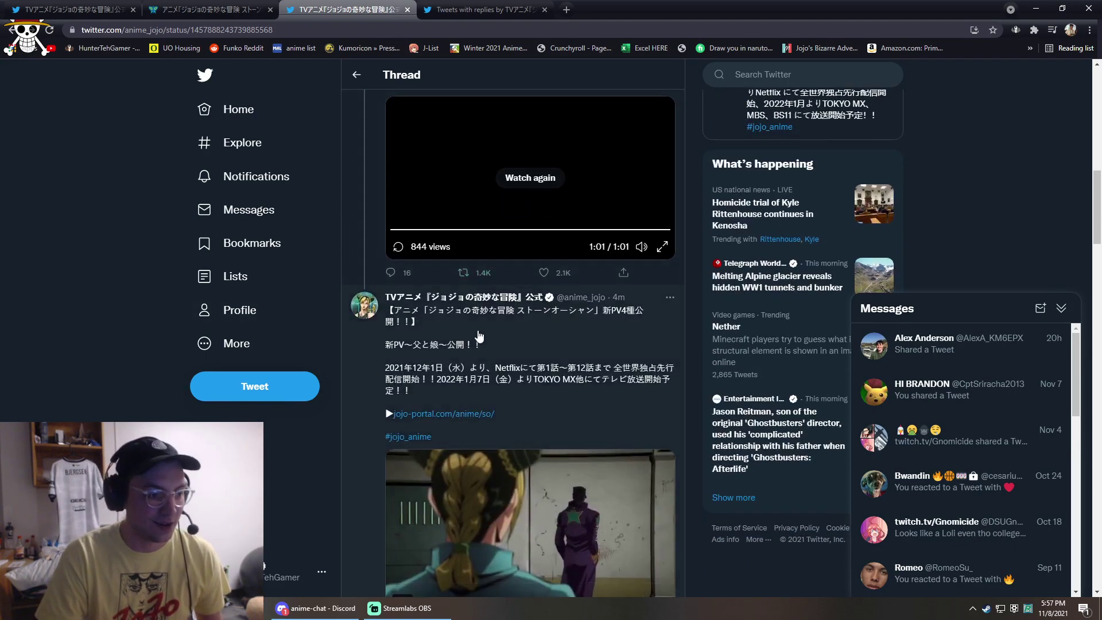
scroll(419, 405, down, 3)
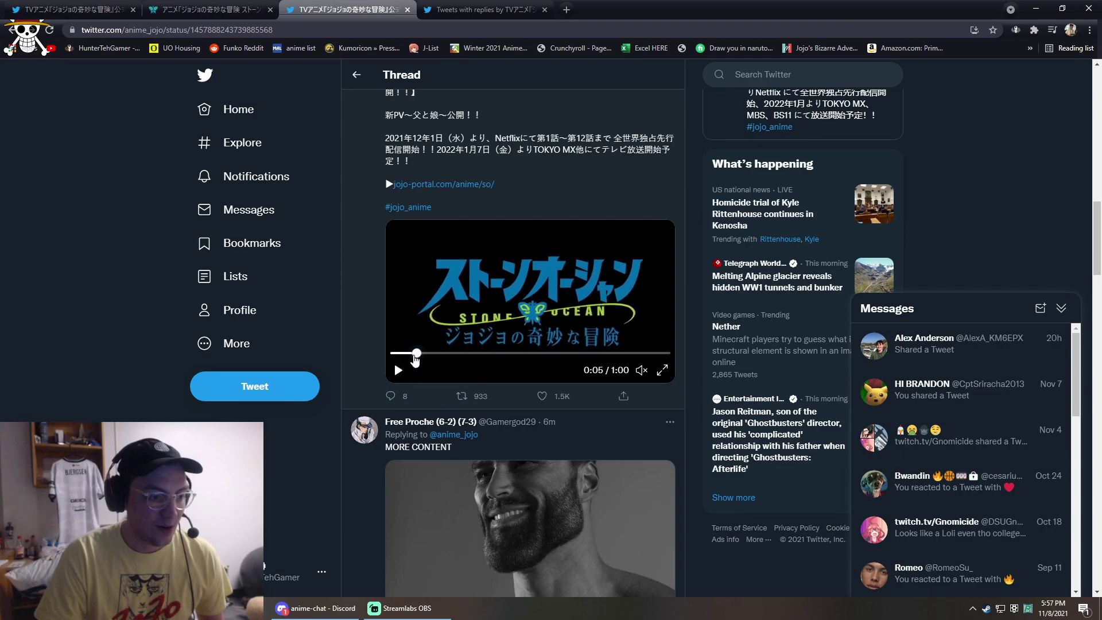
scroll(396, 306, up, 3)
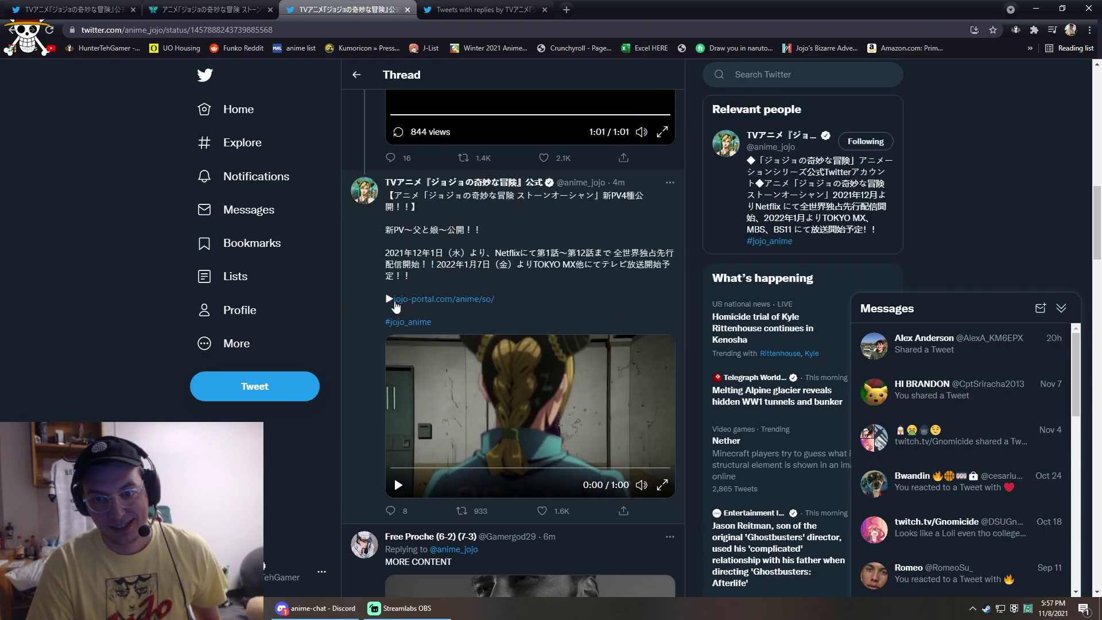
scroll(396, 307, up, 3)
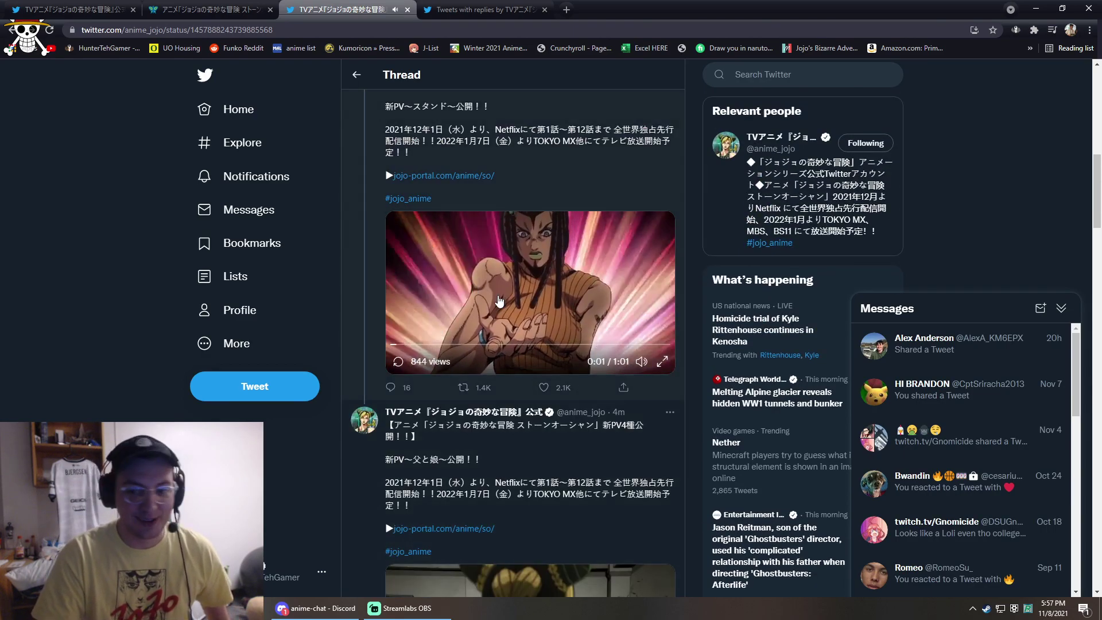
scroll(540, 304, down, 2)
scroll(602, 431, down, 2)
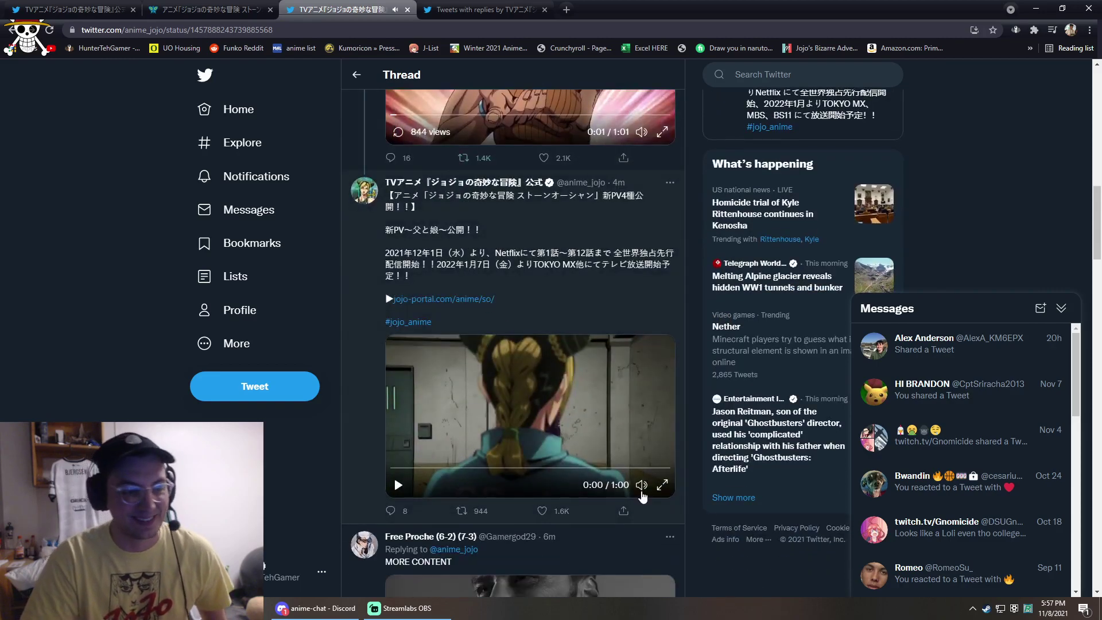
click(662, 485)
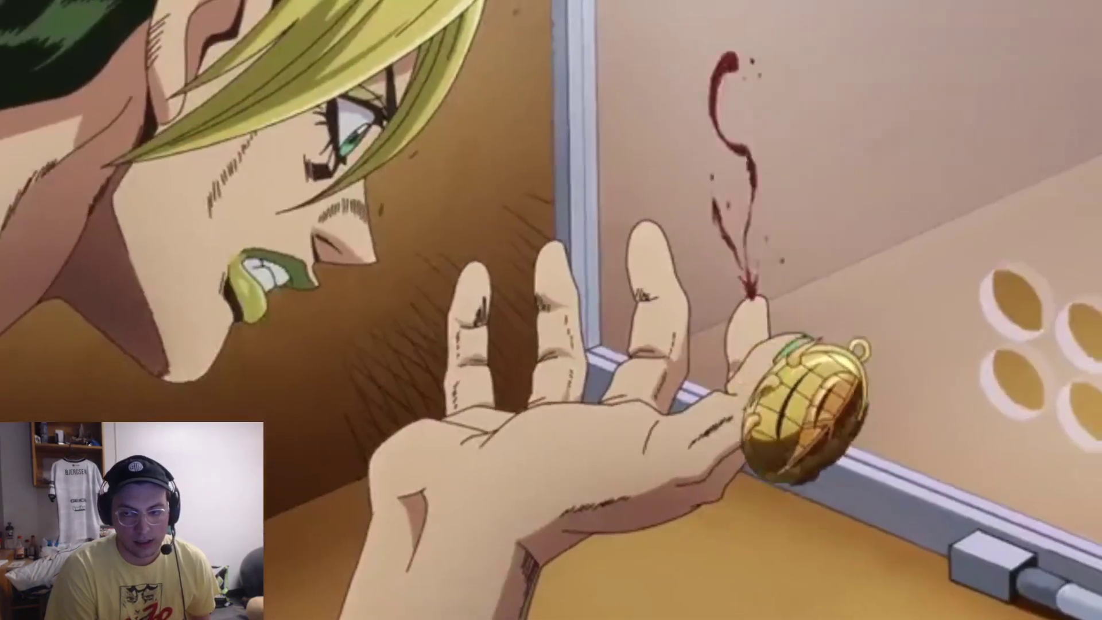
drag(1068, 569, 1068, 556)
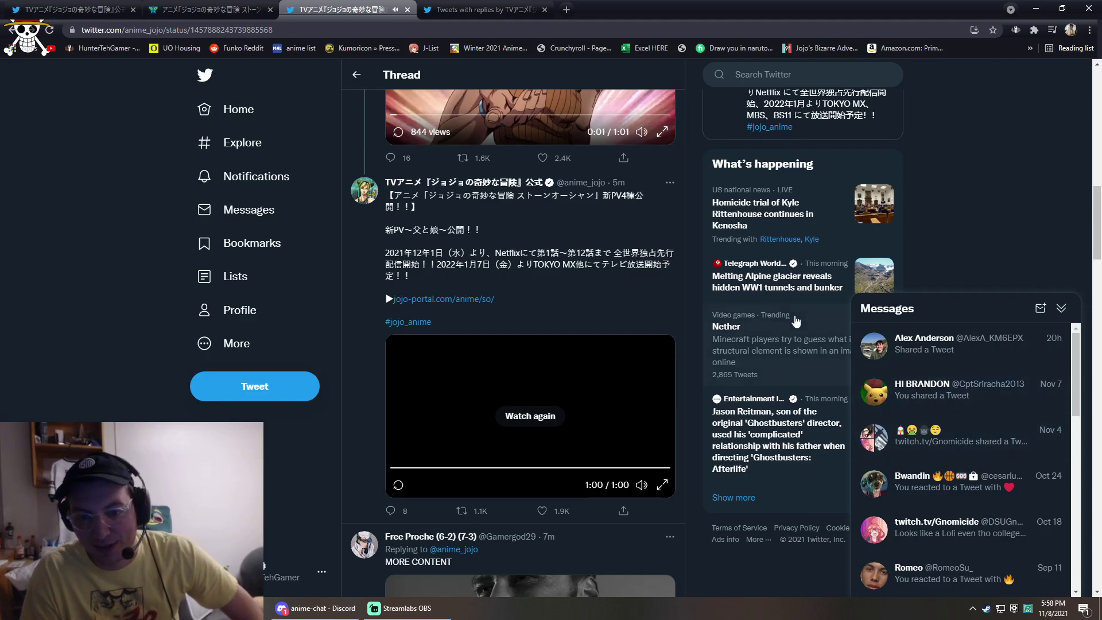
- Open the official JoJo account's tweets and replies, then its release-date correction tweet
click(378, 201)
click(511, 418)
scroll(543, 329, down, 3)
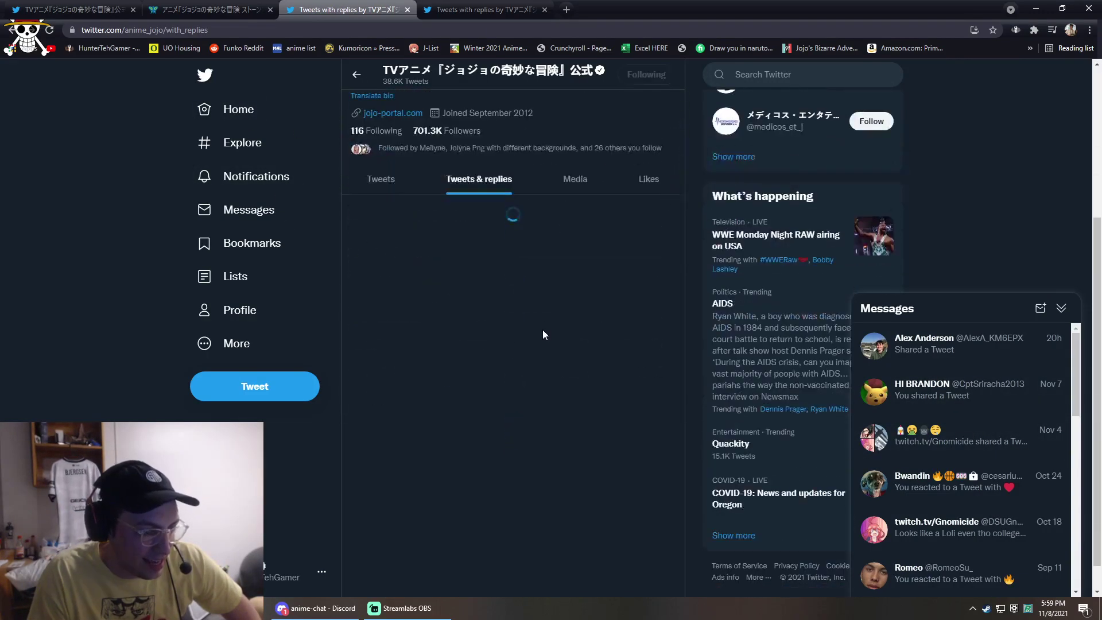
scroll(543, 329, down, 3)
scroll(542, 329, down, 3)
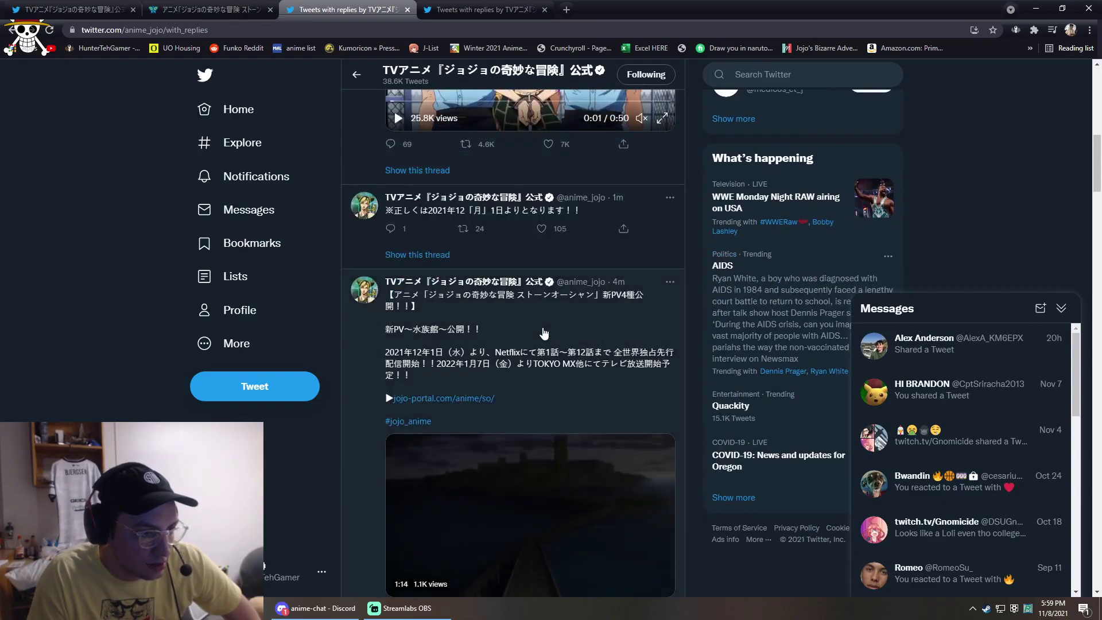
scroll(543, 333, down, 3)
scroll(542, 333, down, 3)
scroll(534, 327, down, 4)
scroll(527, 326, down, 4)
scroll(528, 325, down, 3)
scroll(527, 325, up, 4)
scroll(526, 325, up, 3)
scroll(527, 326, up, 3)
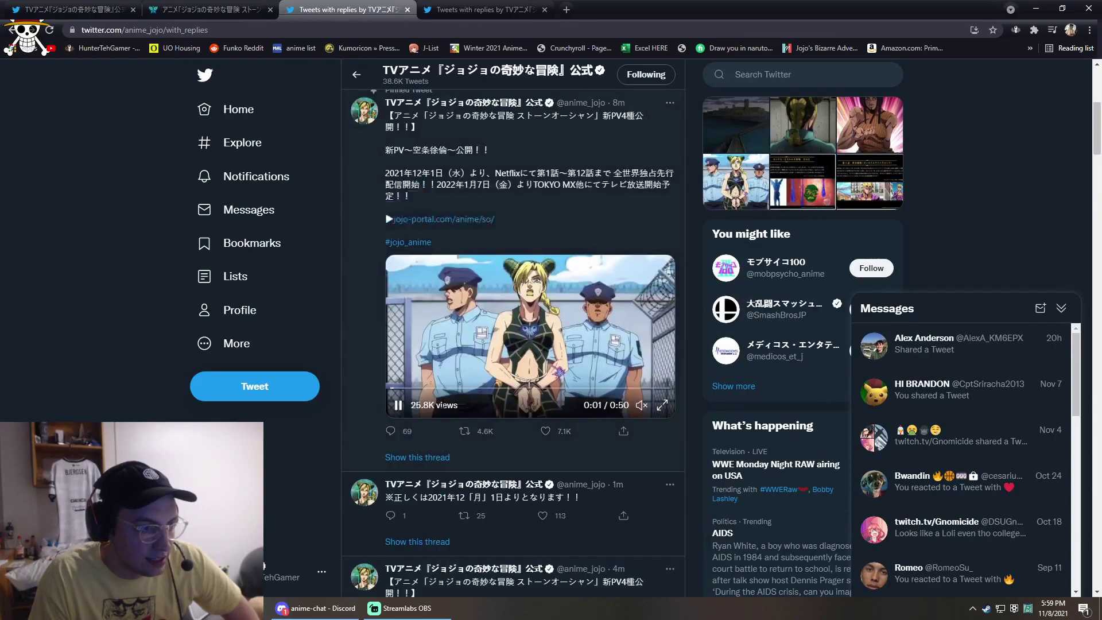
click(458, 501)
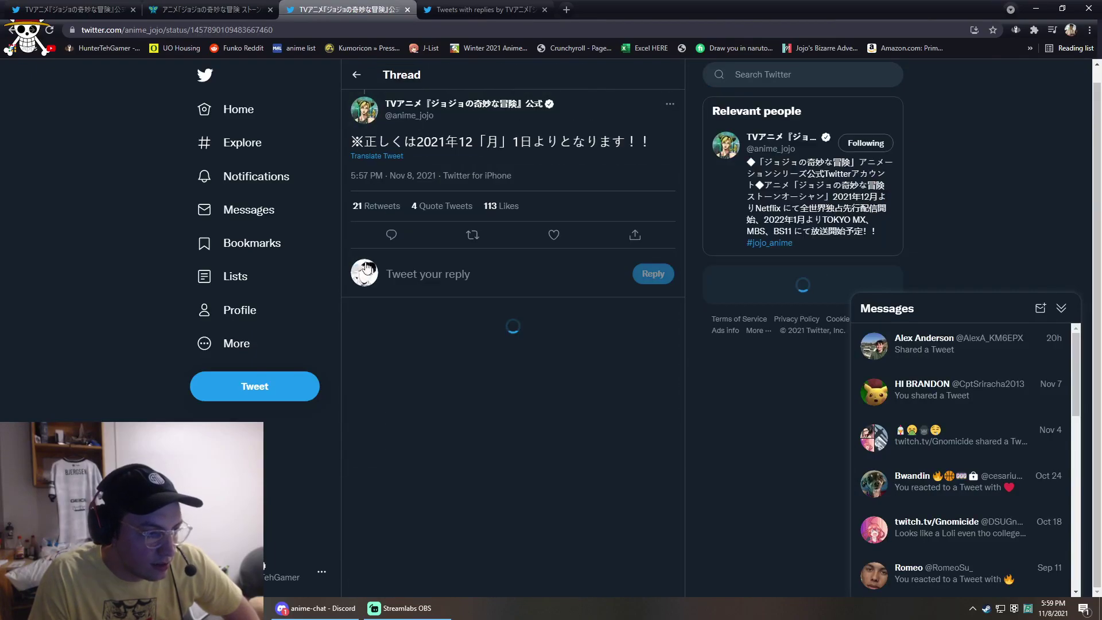
- Translate the correction tweet (Monday, December 1, 2021), then rewind the aquarium PV trailer on the profile
click(378, 162)
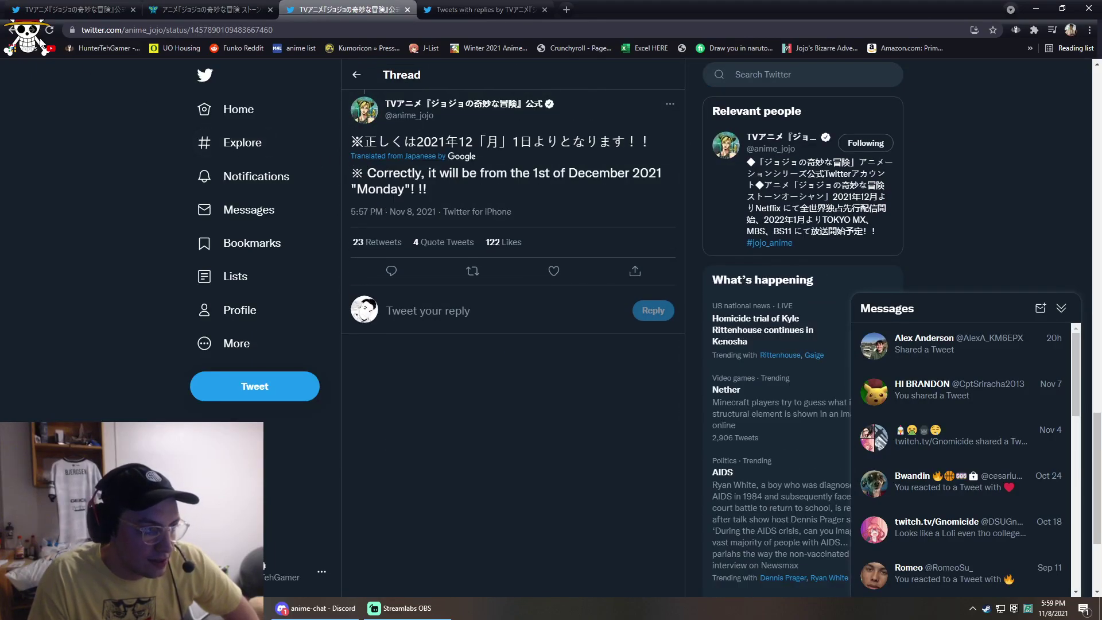
key(alt+Left)
scroll(487, 261, down, 2)
scroll(486, 261, up, 4)
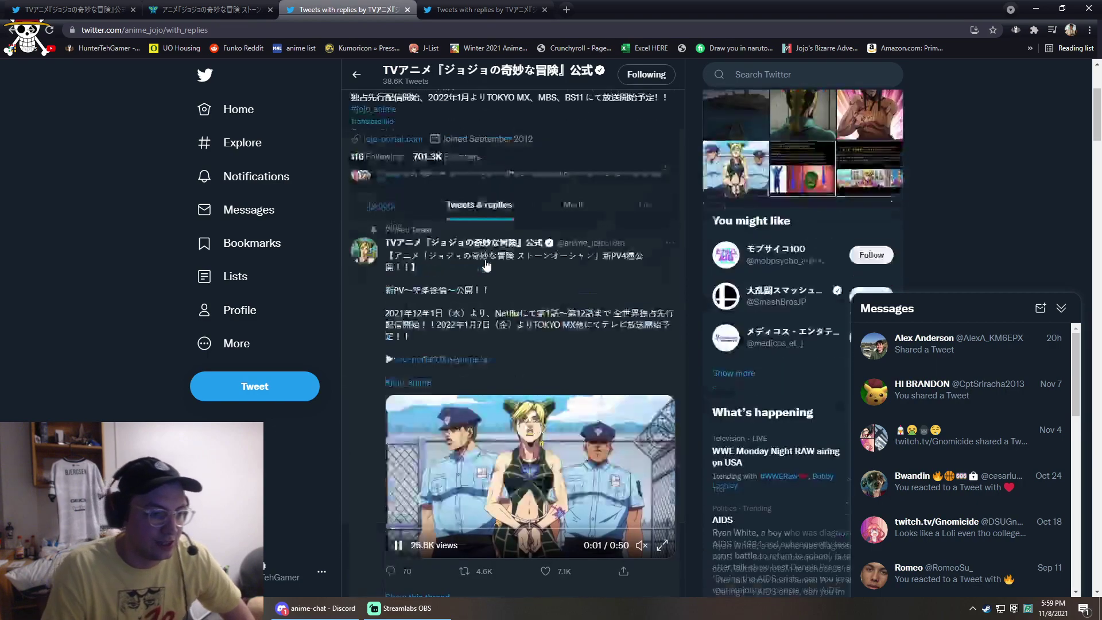
scroll(486, 260, down, 4)
scroll(487, 261, down, 2)
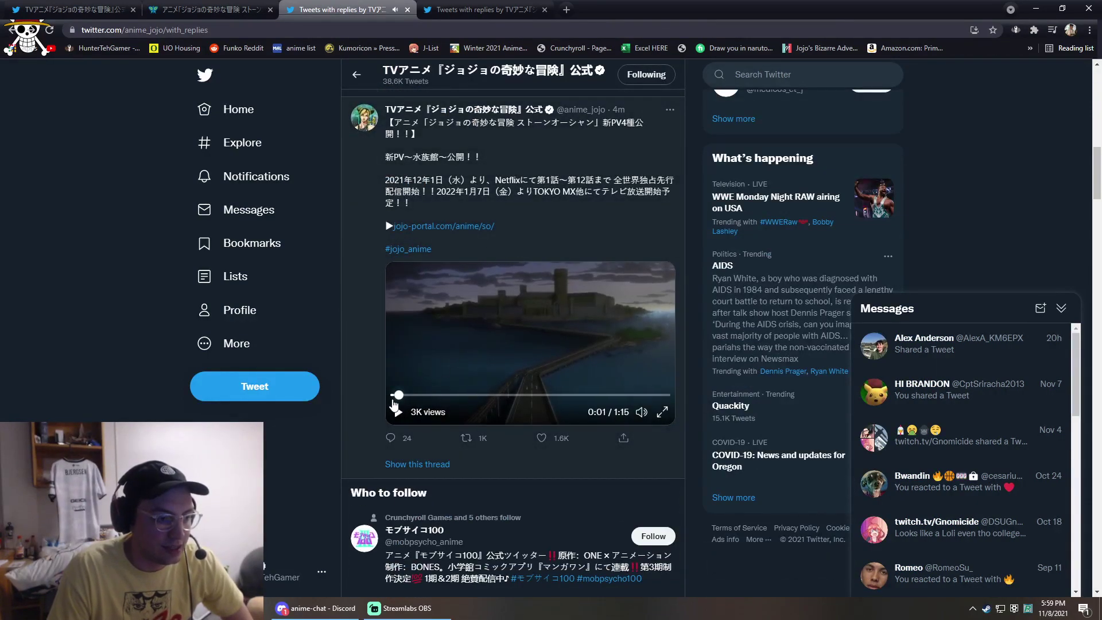
drag(399, 394, 391, 394)
- Watch the aquarium PV trailer fullscreen from its thread page until it ends at 1:15
click(663, 427)
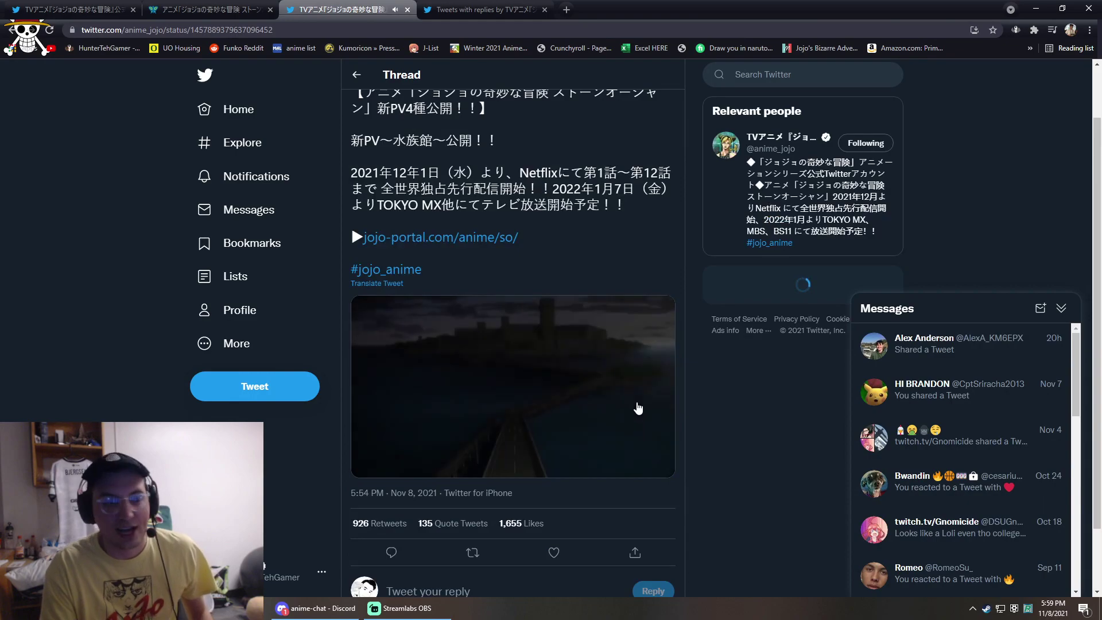
click(662, 467)
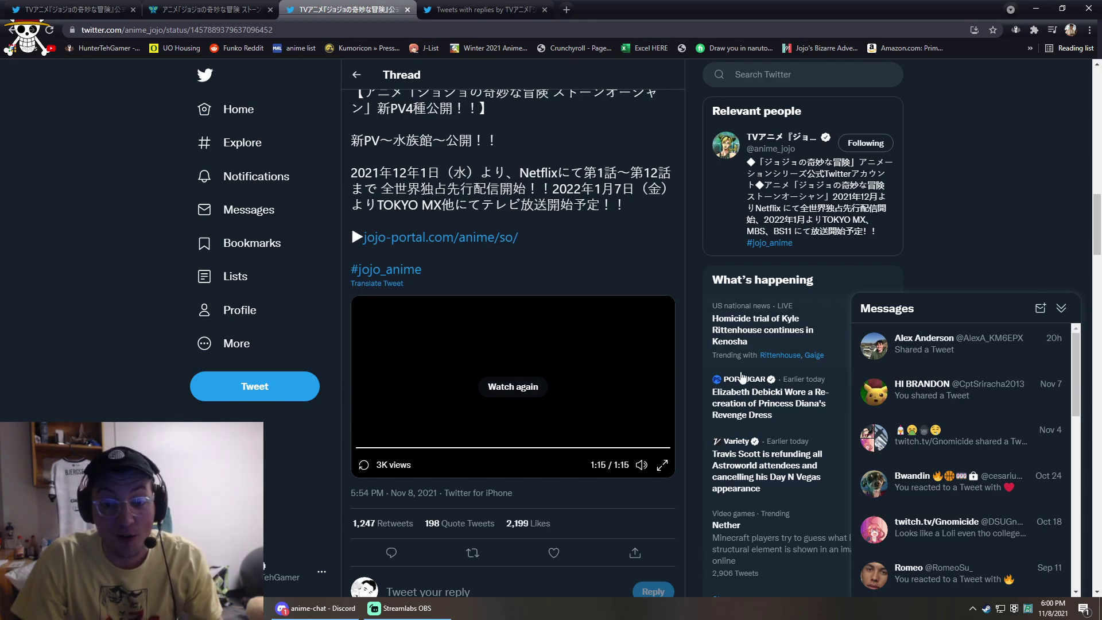
scroll(740, 376, up, 5)
scroll(715, 376, down, 5)
scroll(698, 376, down, 5)
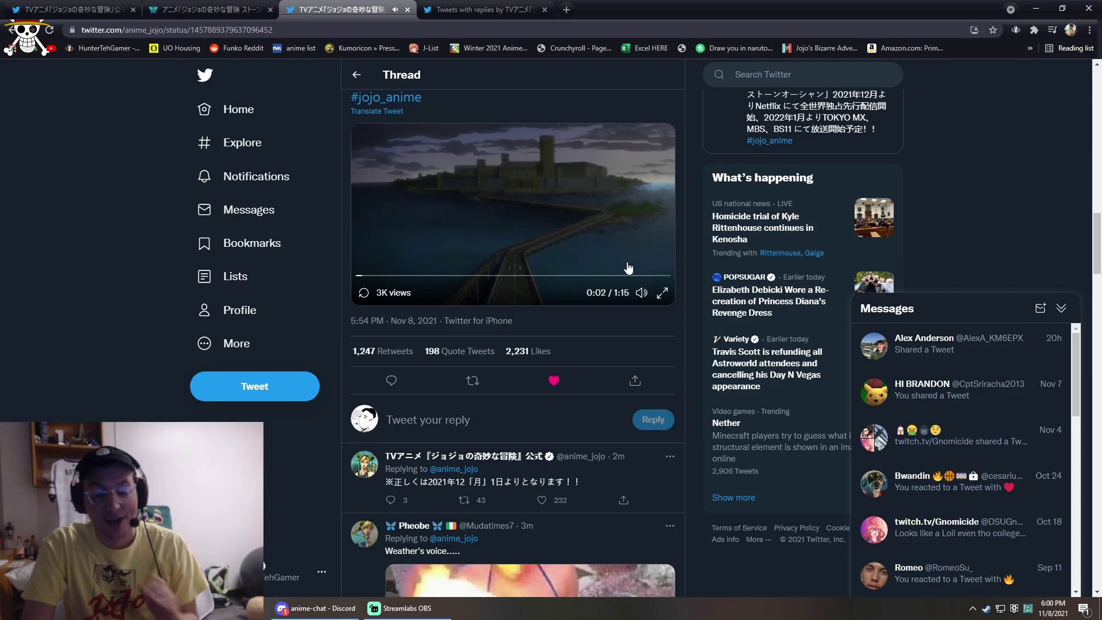
scroll(628, 268, down, 3)
scroll(620, 276, up, 5)
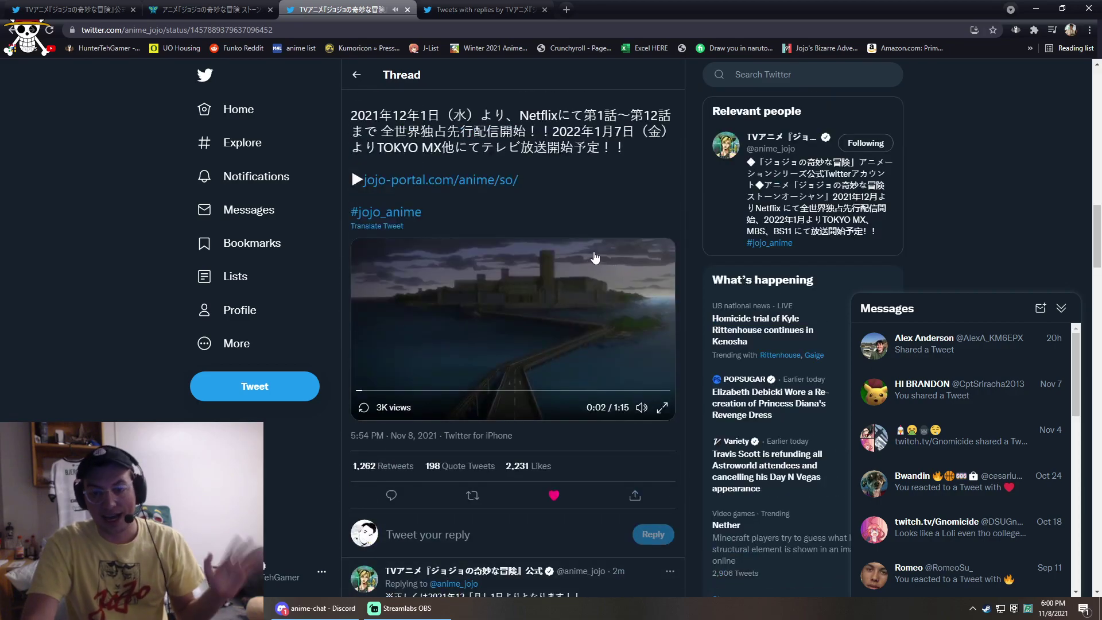
scroll(594, 257, up, 3)
scroll(516, 344, down, 3)
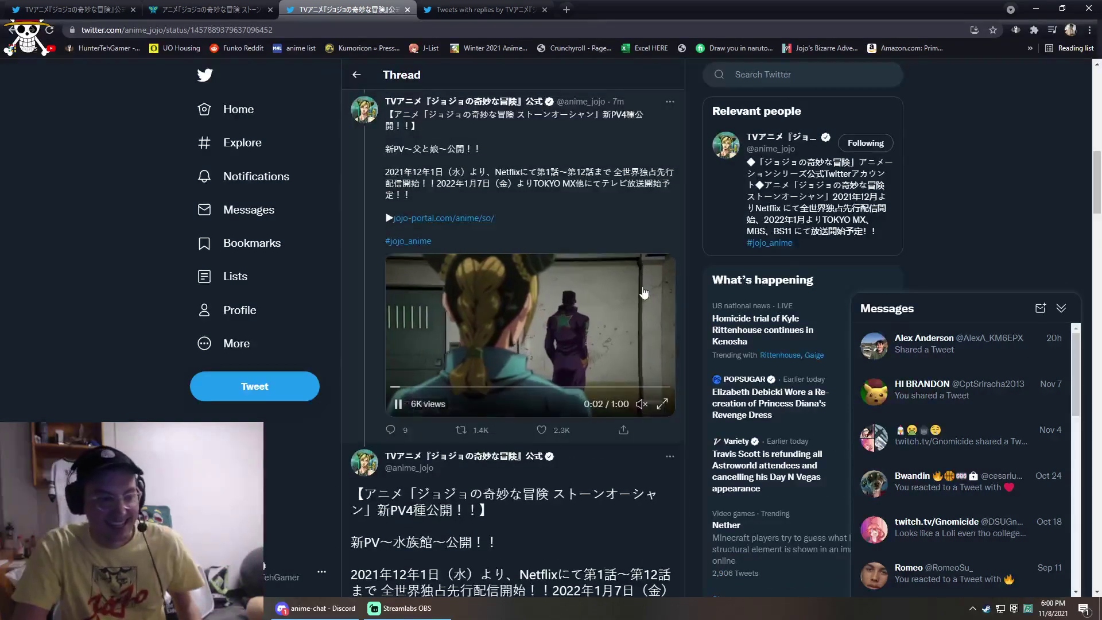
scroll(526, 339, up, 4)
scroll(525, 339, up, 4)
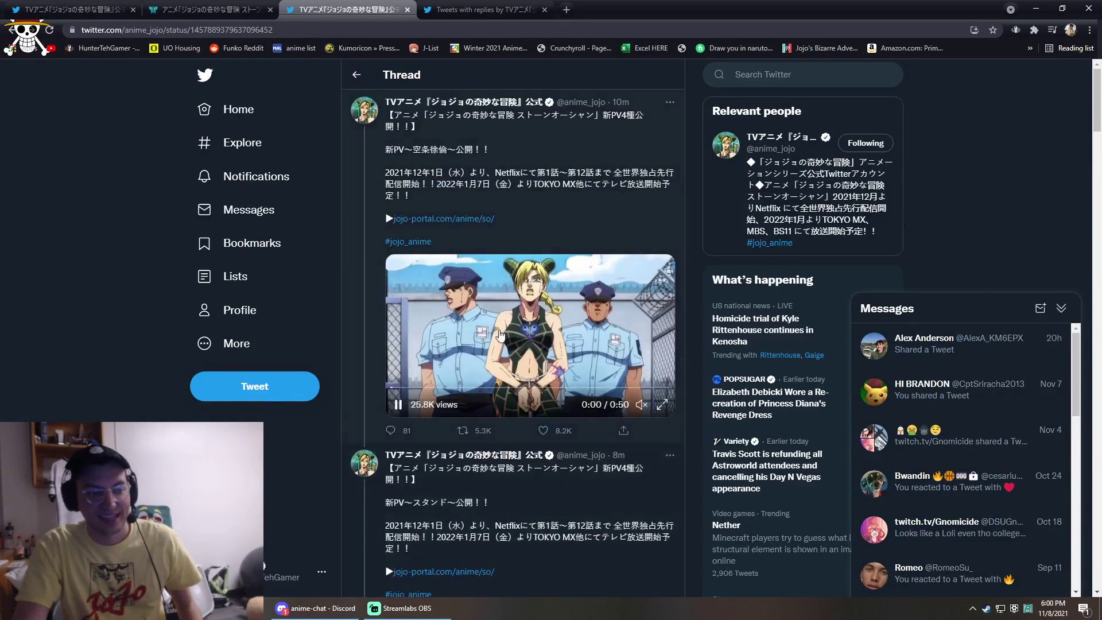
click(465, 331)
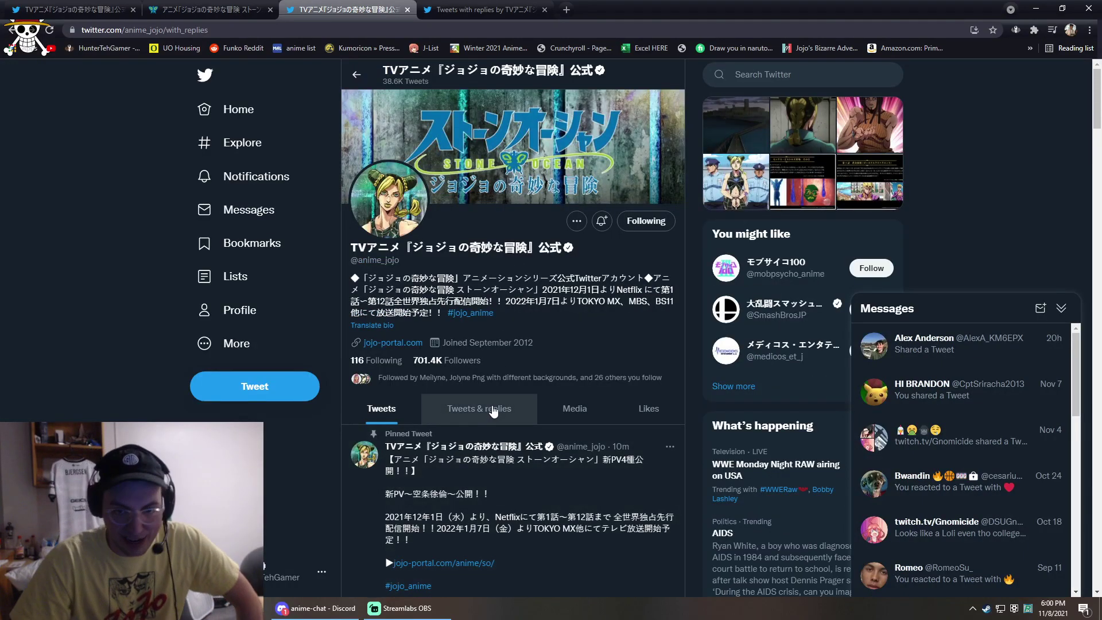
scroll(428, 356, down, 5)
scroll(428, 356, down, 5)
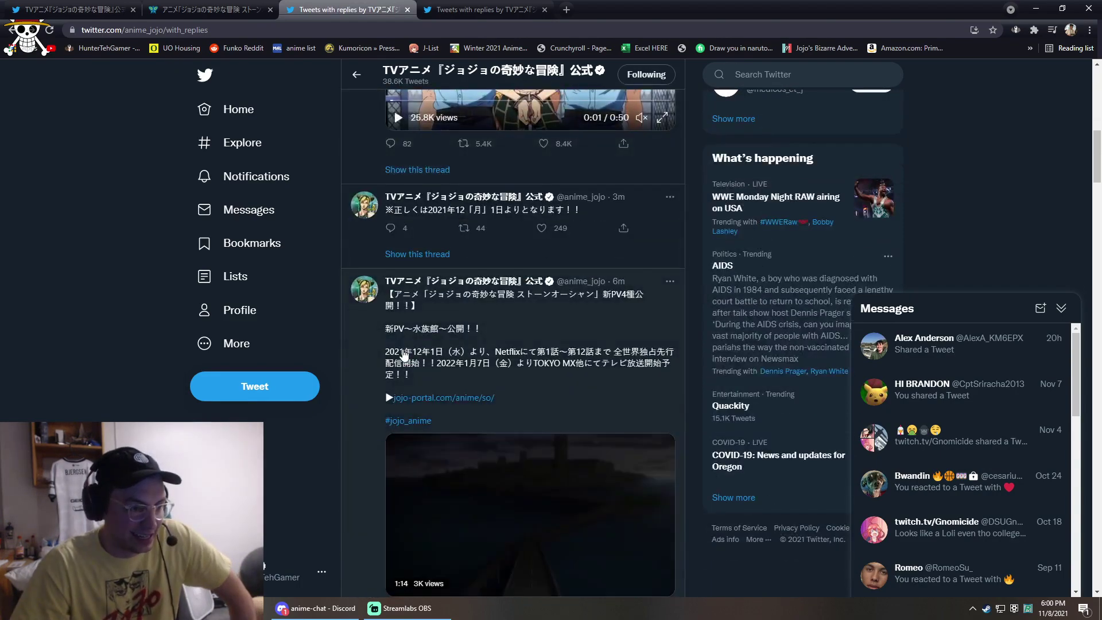
scroll(405, 356, up, 4)
scroll(405, 362, down, 5)
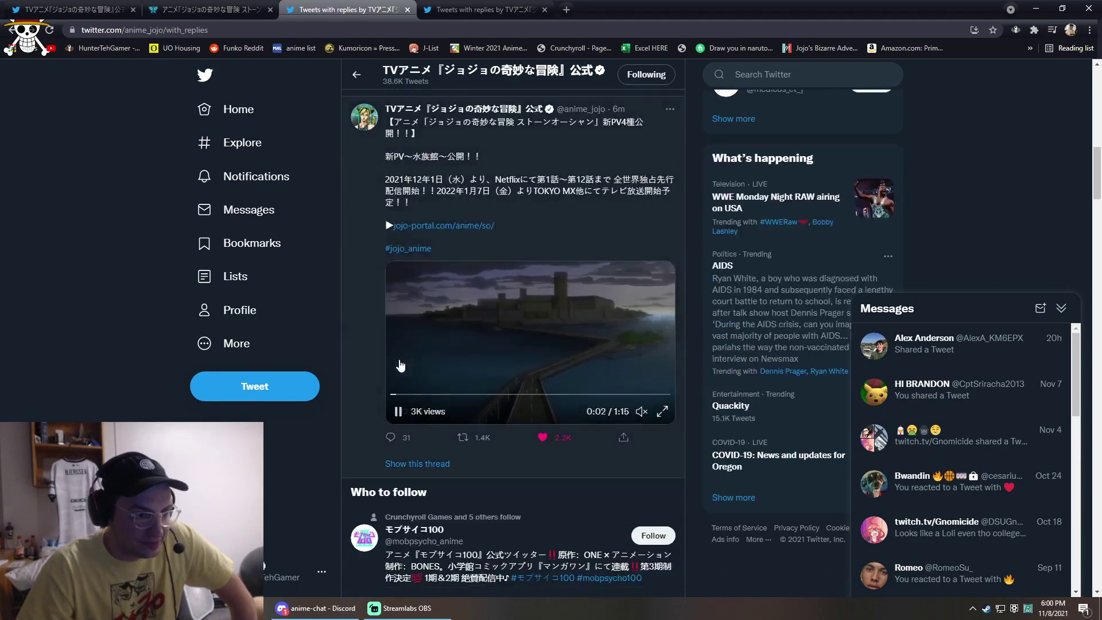
scroll(405, 362, down, 5)
scroll(399, 367, up, 4)
scroll(398, 367, up, 3)
scroll(399, 367, up, 2)
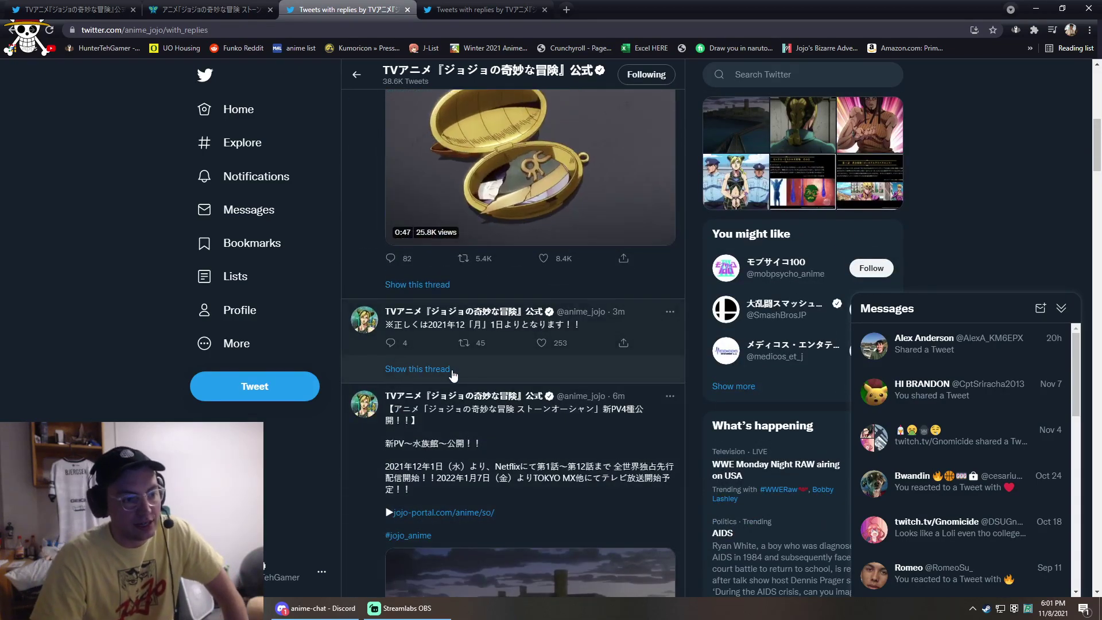
scroll(462, 365, up, 3)
scroll(420, 332, down, 3)
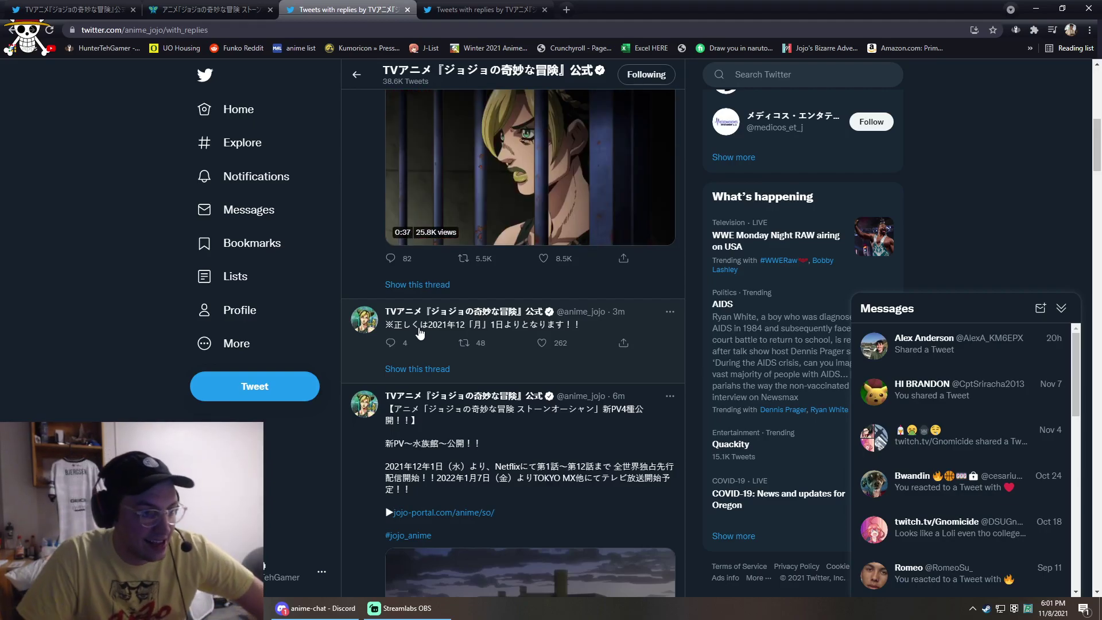
scroll(445, 330, up, 5)
scroll(445, 328, up, 5)
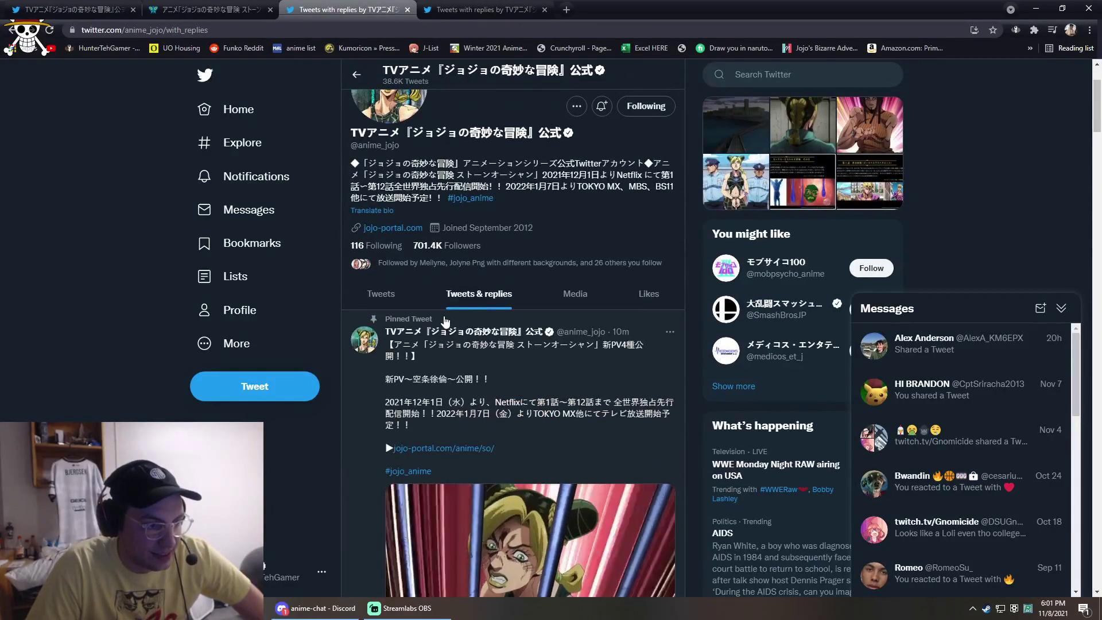
- Enlarge the Stone Free stand image from the Media tab, read its English translation, then close it
click(574, 293)
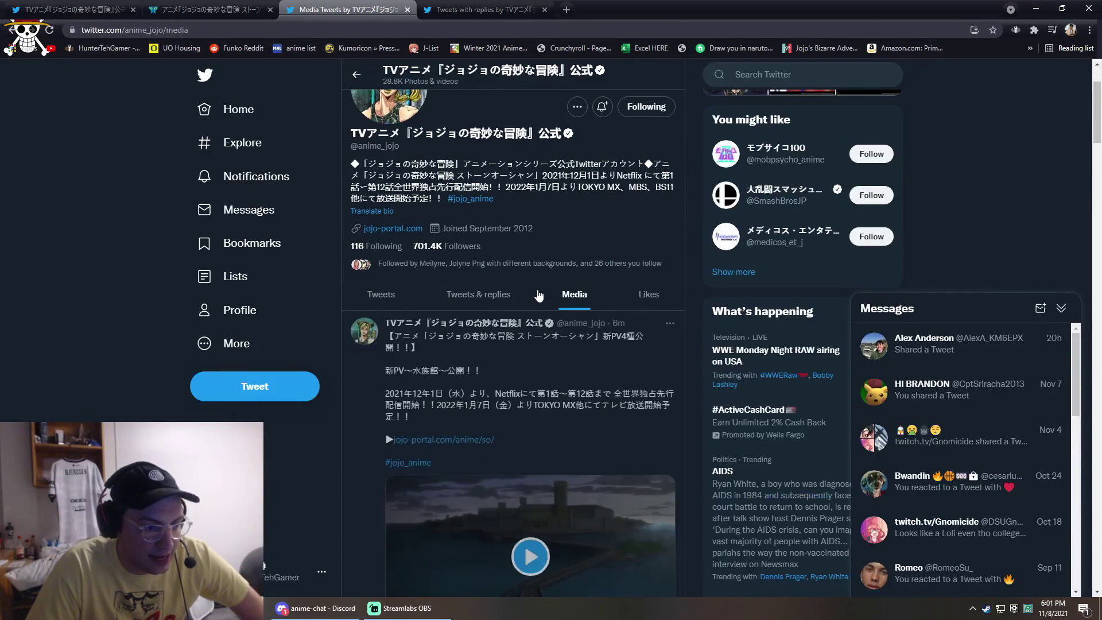
click(549, 399)
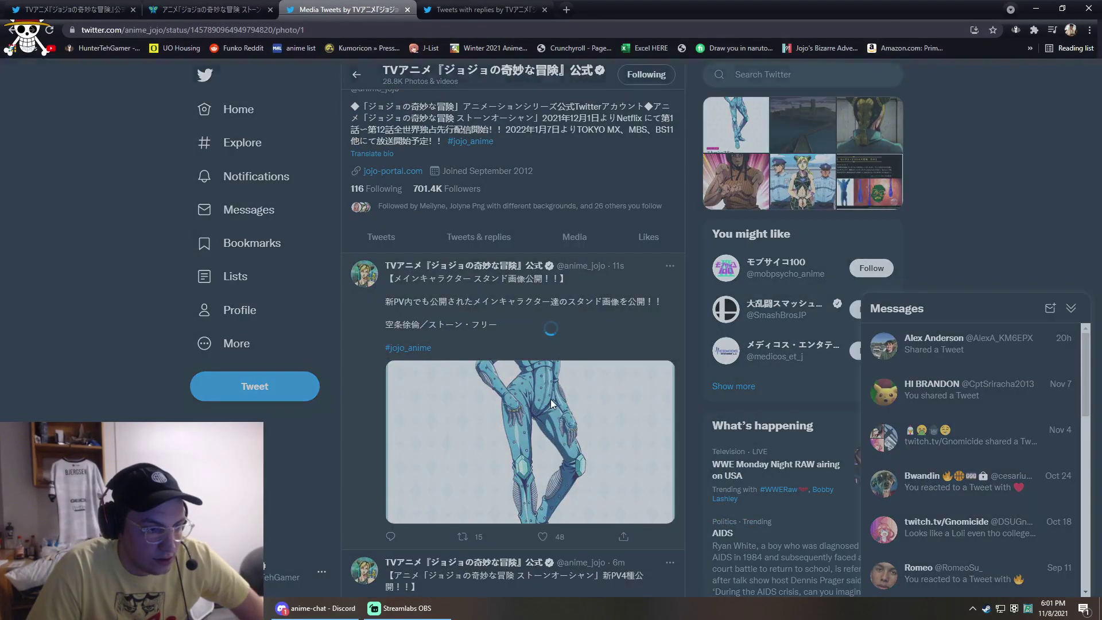
click(938, 270)
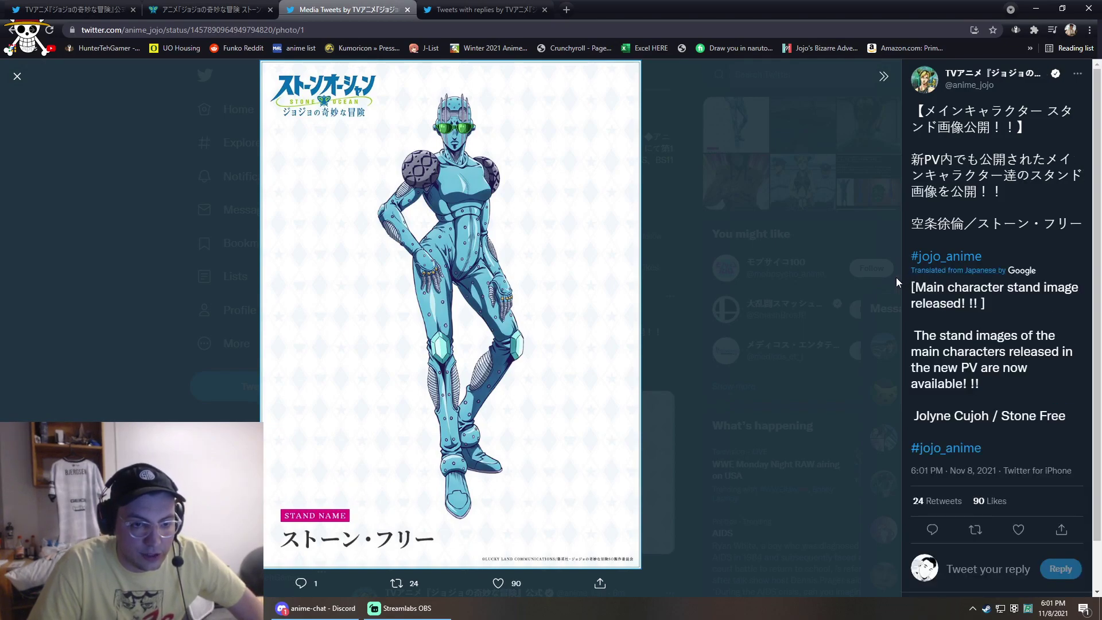
drag(970, 335, 998, 352)
click(982, 301)
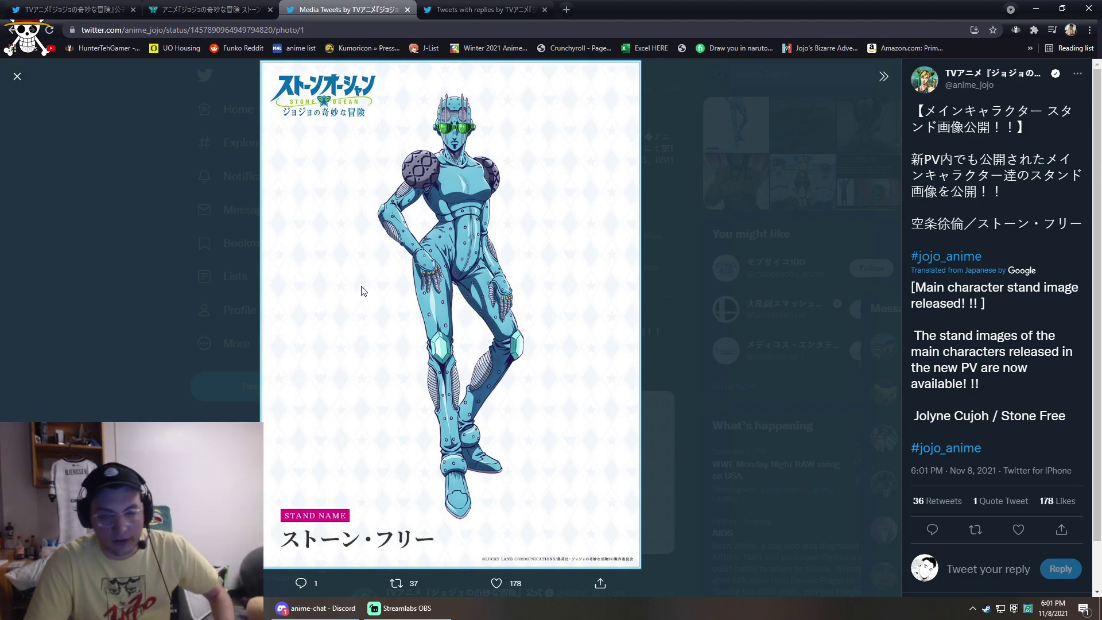
click(721, 323)
scroll(617, 328, up, 5)
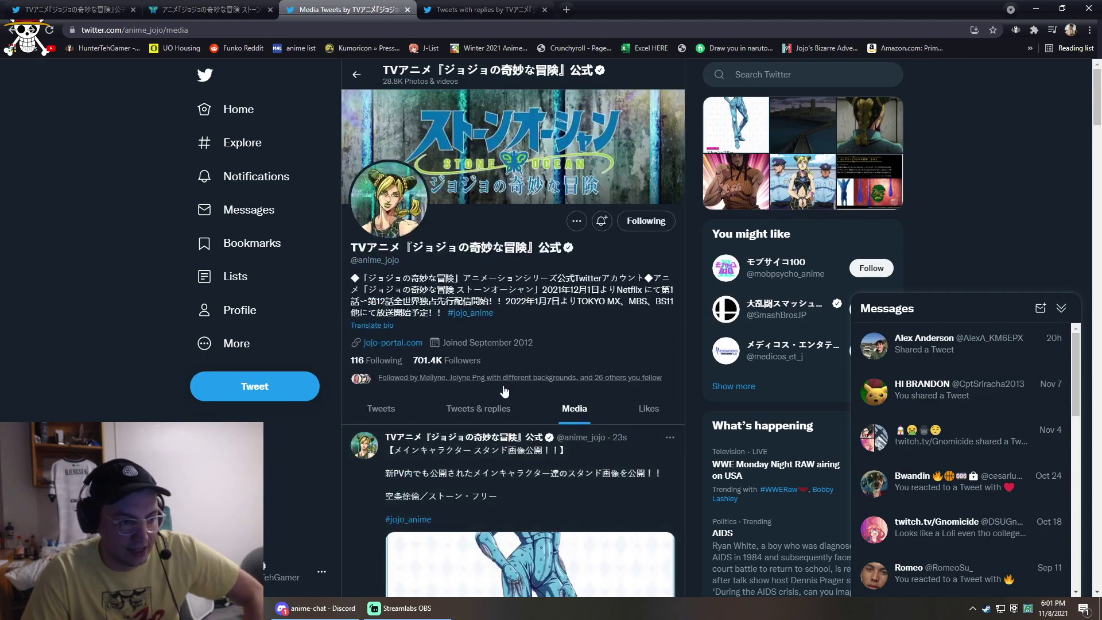
click(478, 408)
scroll(478, 379, down, 5)
scroll(457, 344, down, 5)
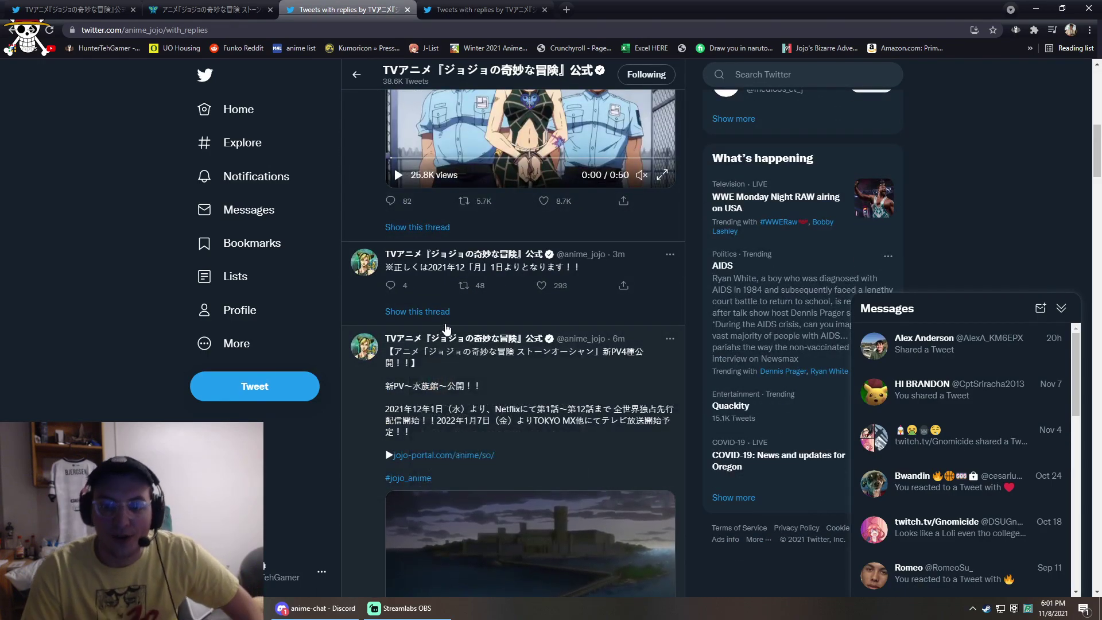
scroll(441, 337, up, 8)
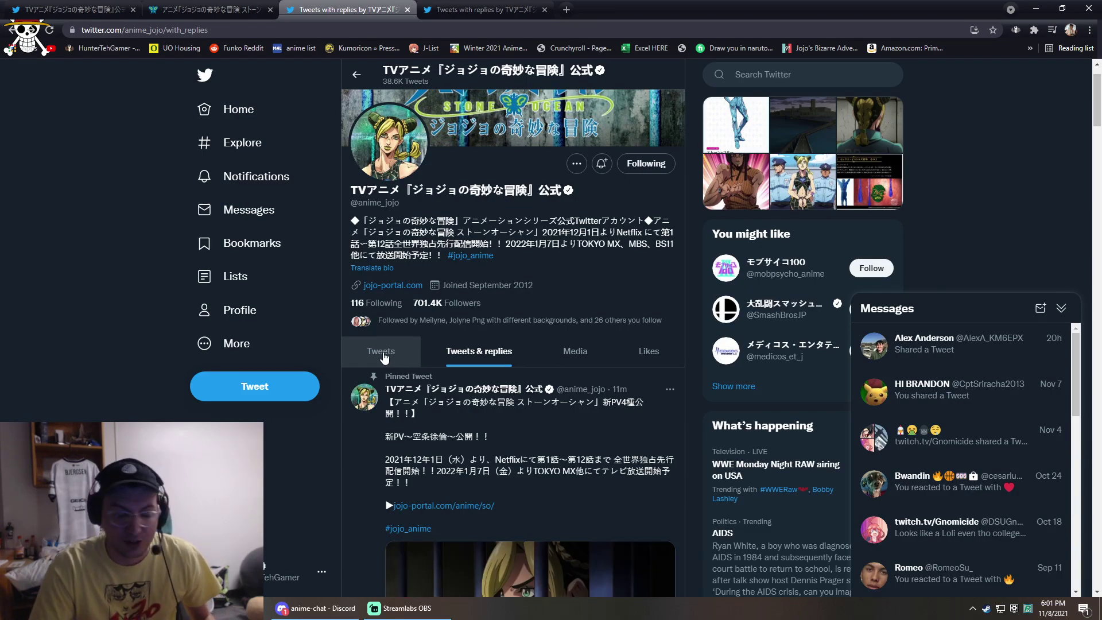
scroll(385, 355, down, 5)
scroll(370, 327, down, 5)
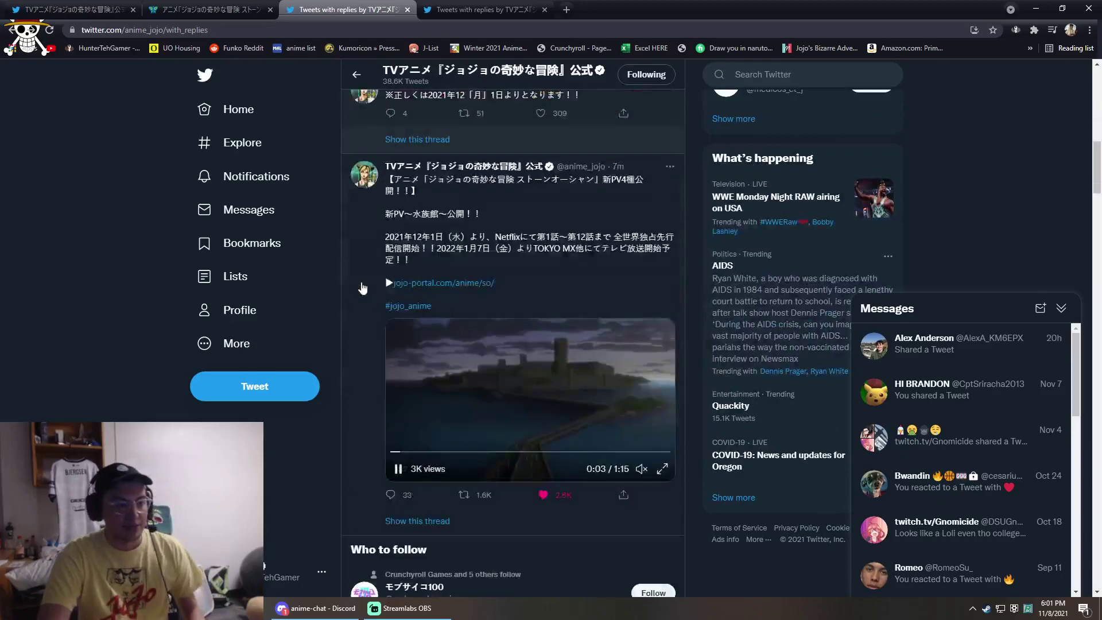
scroll(363, 287, down, 5)
scroll(353, 259, down, 5)
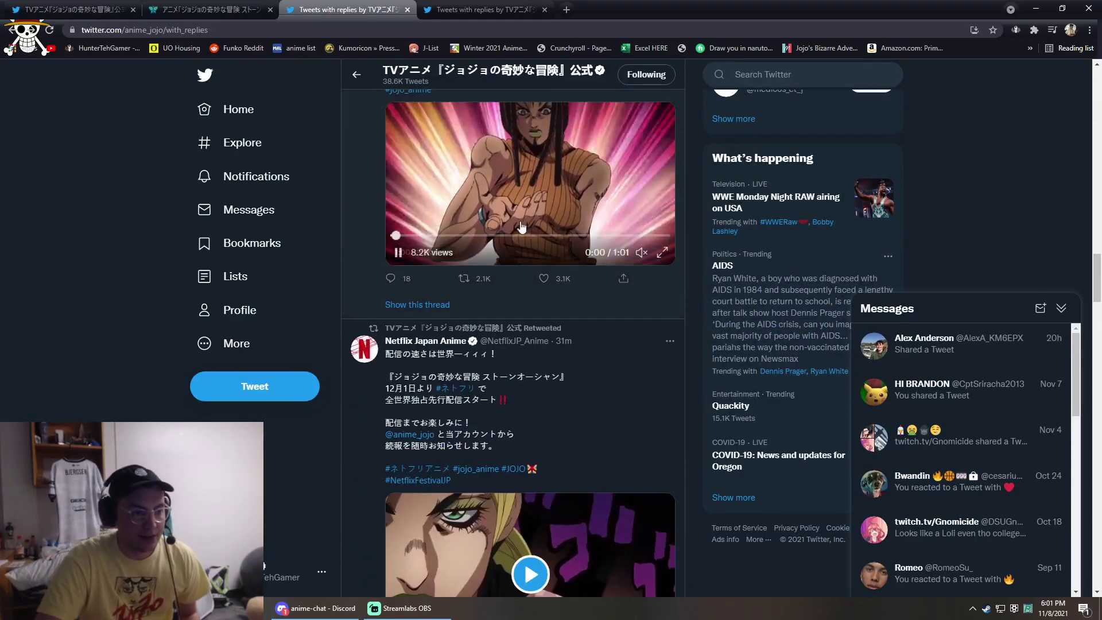
scroll(520, 226, up, 2)
- Play a one-minute JoJo trailer fullscreen, skipping ahead past 0:18, 0:24 and 0:30 to about 0:34
click(662, 376)
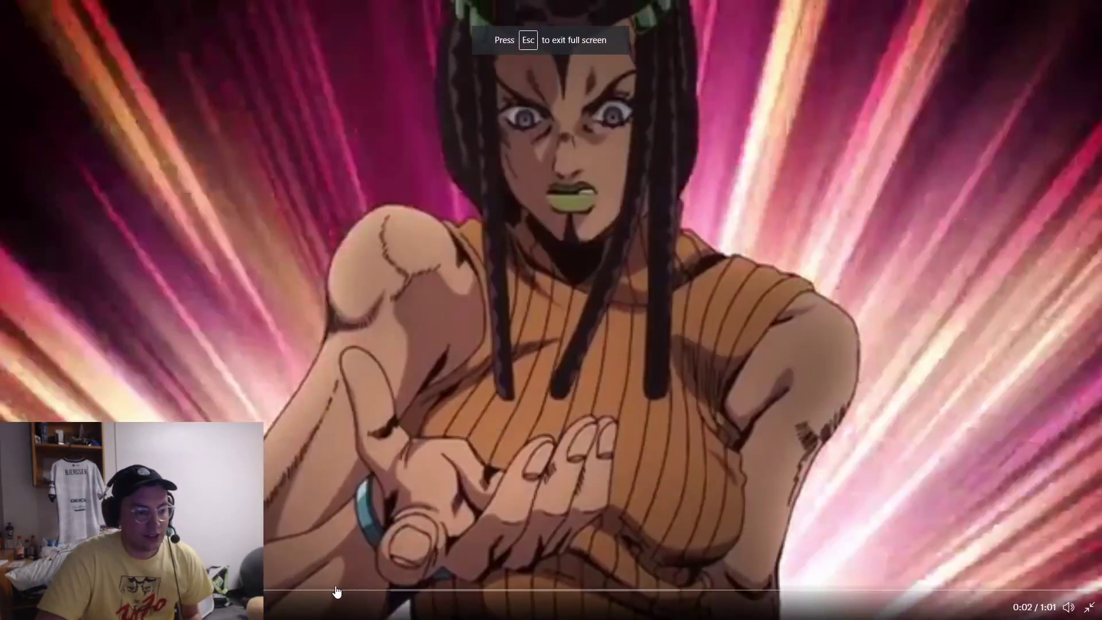
click(336, 592)
click(388, 594)
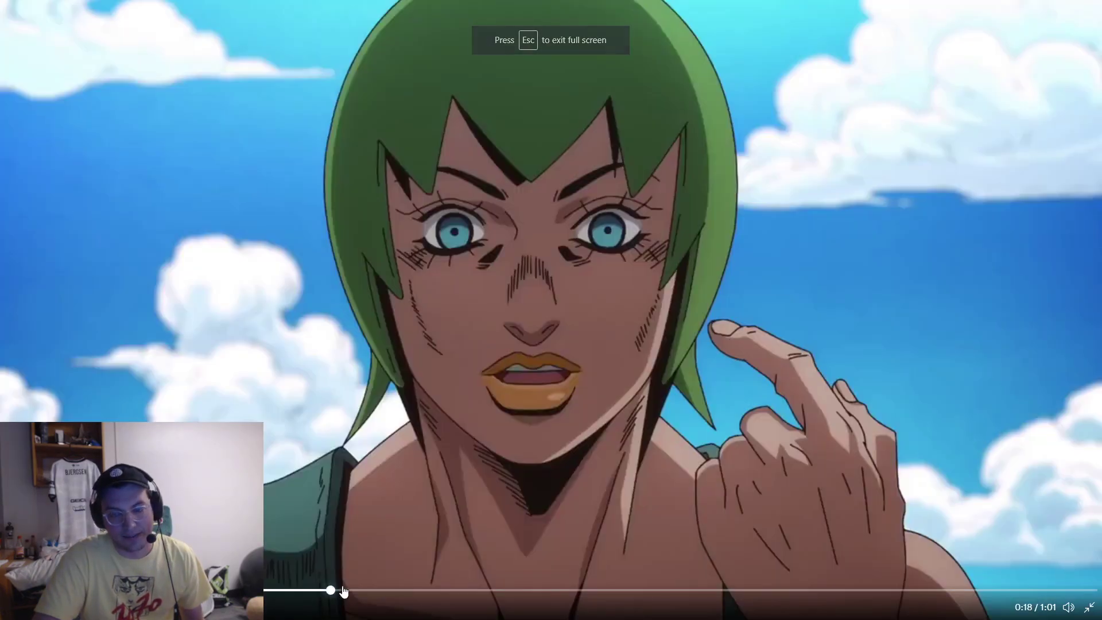
click(360, 591)
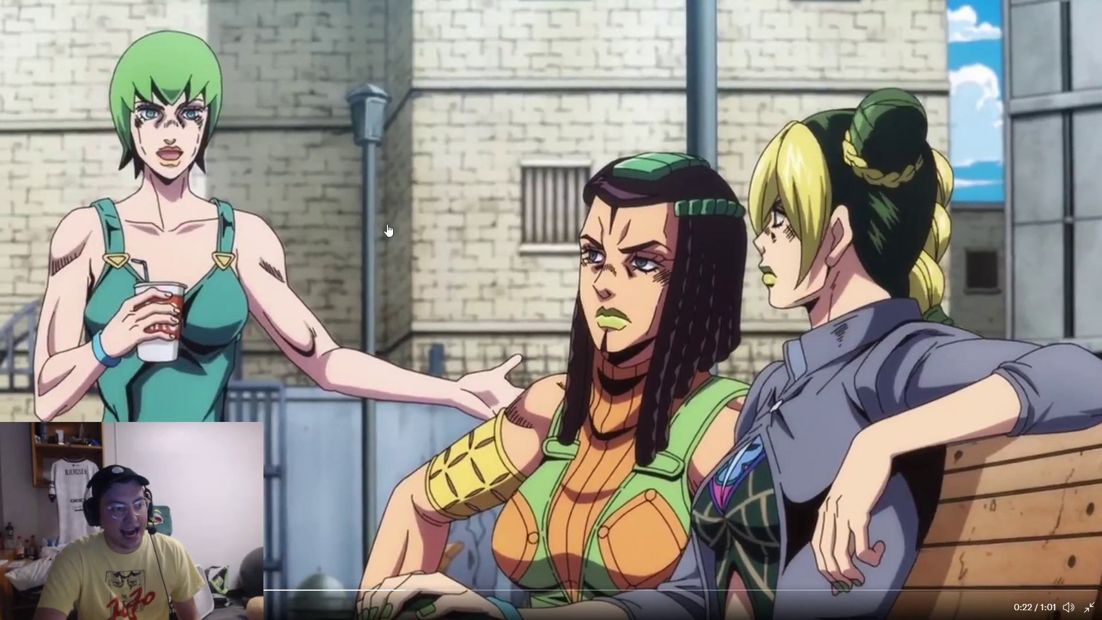
click(437, 594)
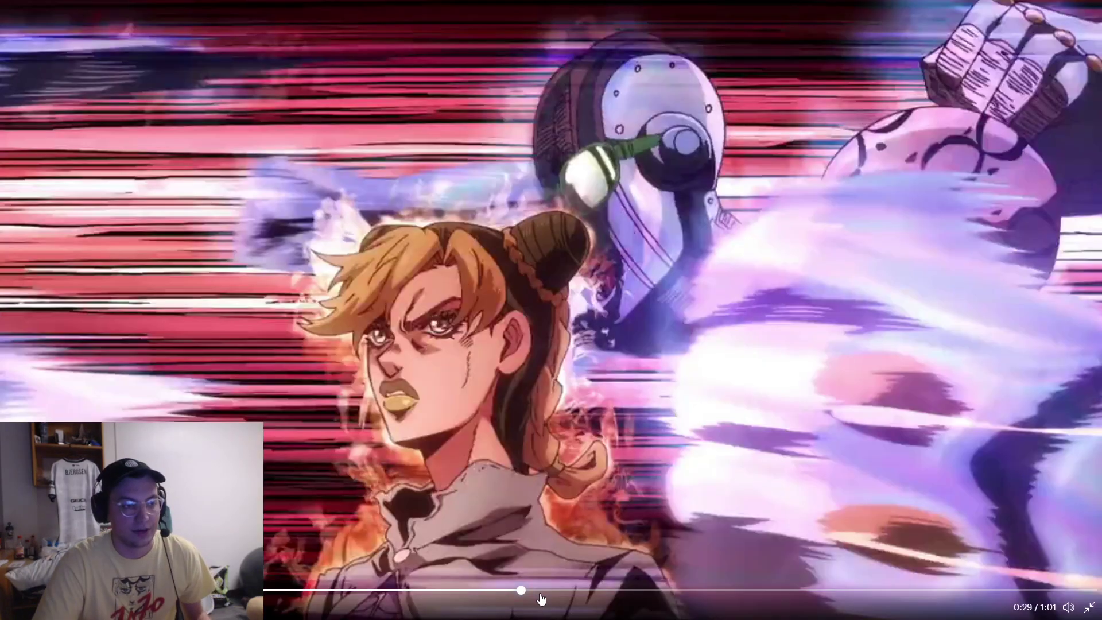
click(538, 593)
mouse_move(564, 598)
mouse_down()
mouse_move(655, 592)
mouse_move(584, 591)
mouse_up()
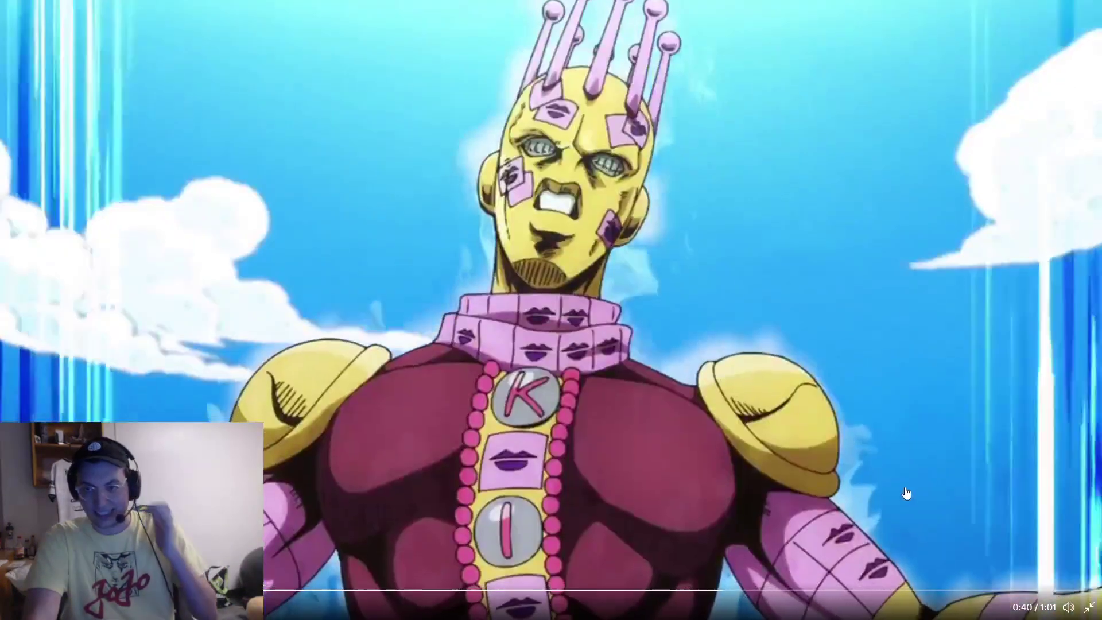
- Exit fullscreen, reload the JoJo profile's Tweets & replies, and view the new Kiss stand image enlarged
key(Escape)
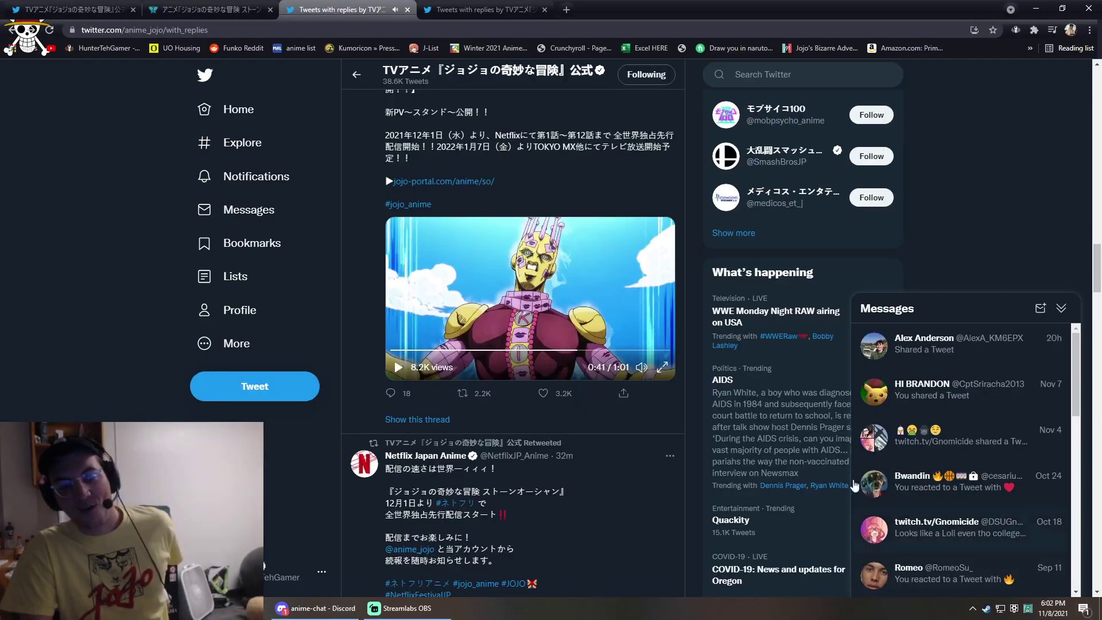
key(F5)
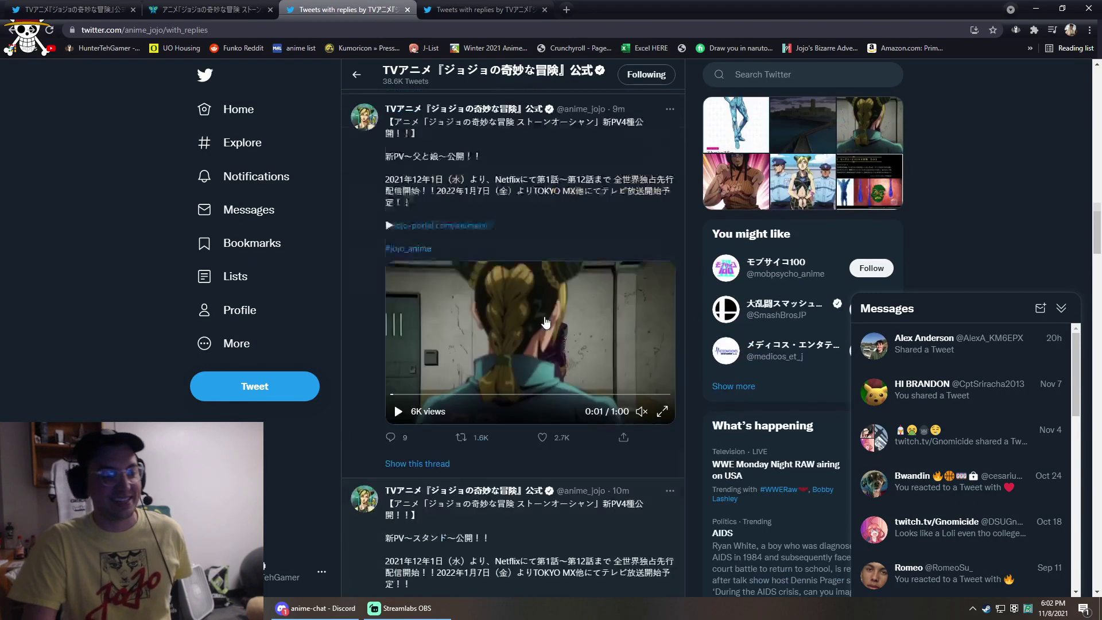
scroll(513, 402, up, 5)
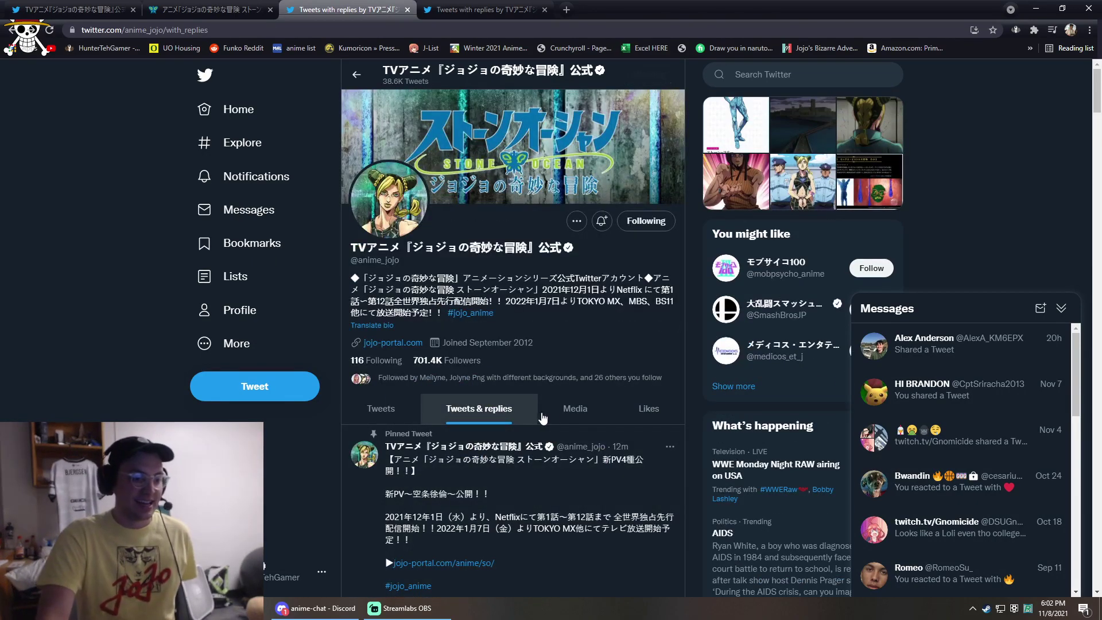
click(572, 409)
click(480, 408)
scroll(517, 397, down, 8)
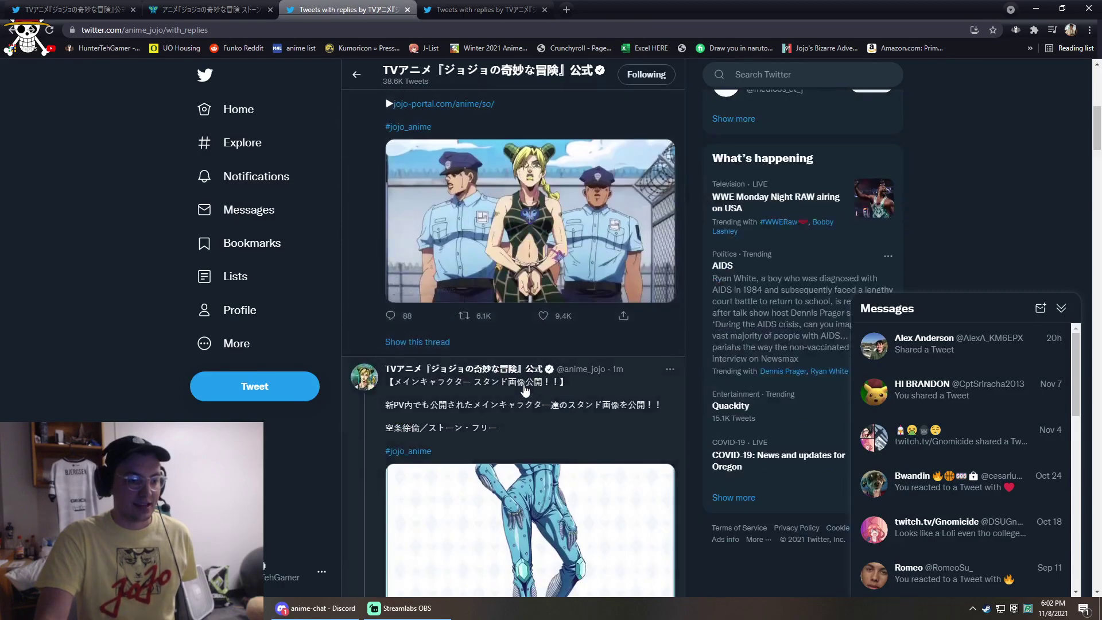
click(544, 454)
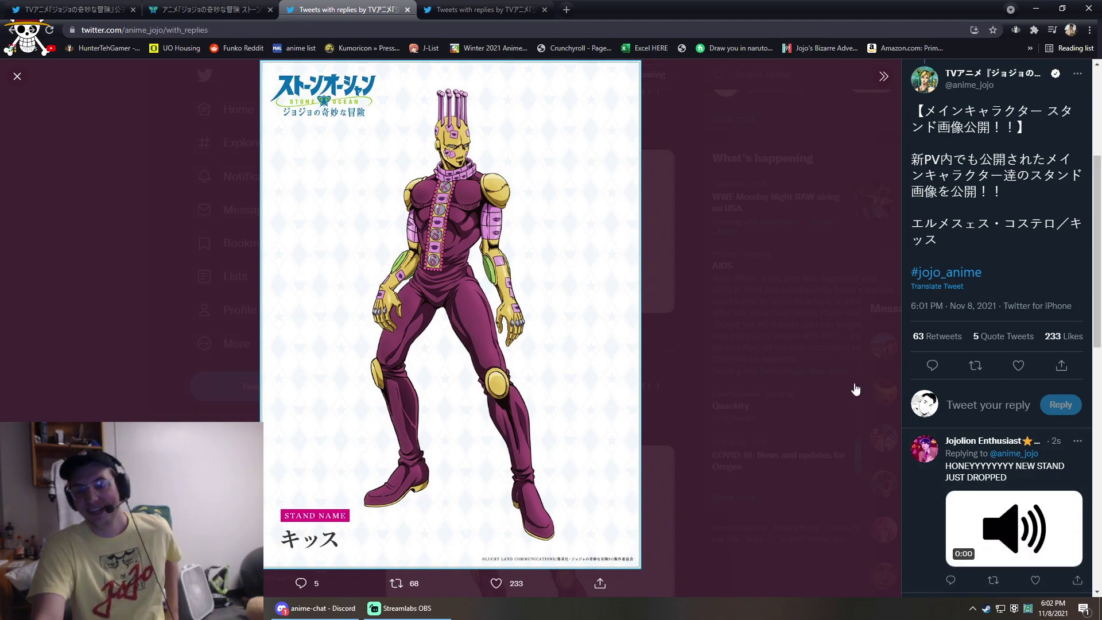
key(Escape)
scroll(603, 344, up, 10)
scroll(602, 345, up, 5)
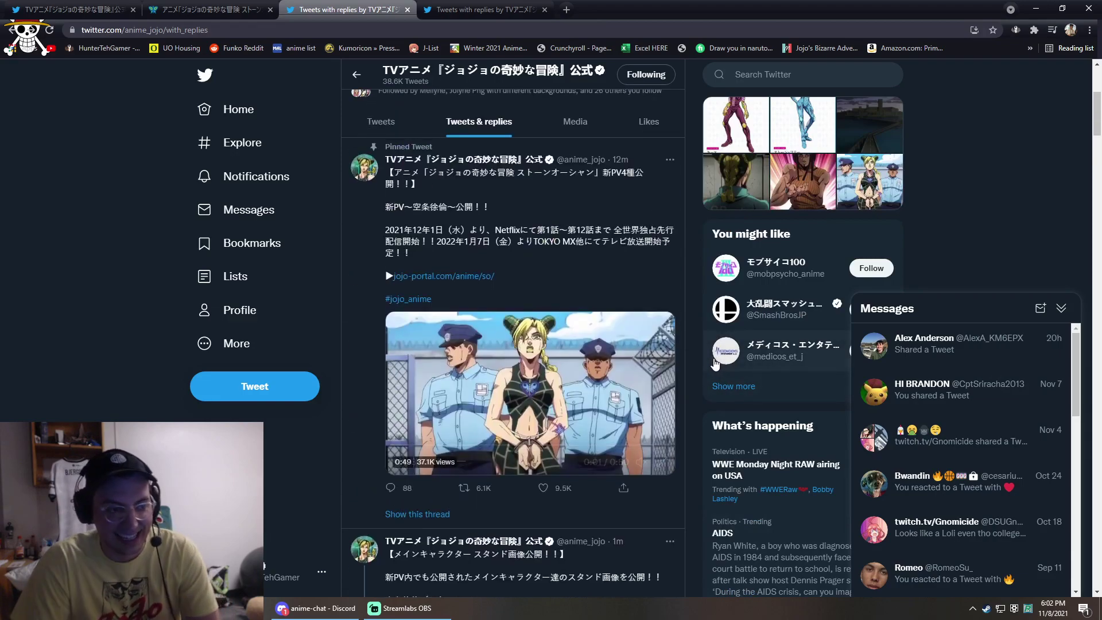
scroll(510, 462, down, 3)
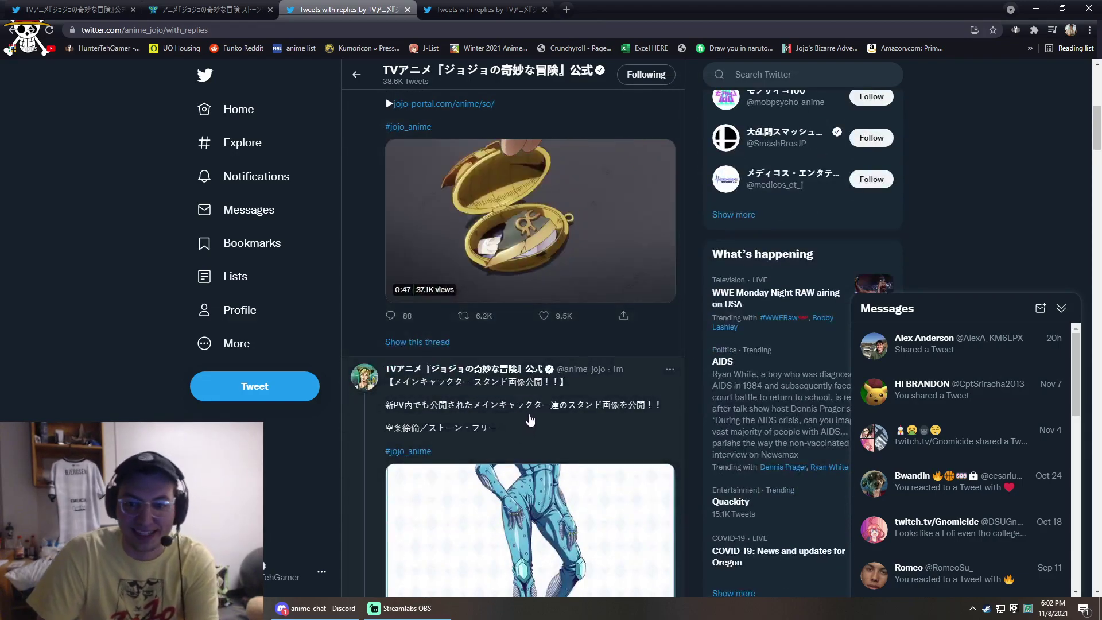
scroll(602, 388, up, 5)
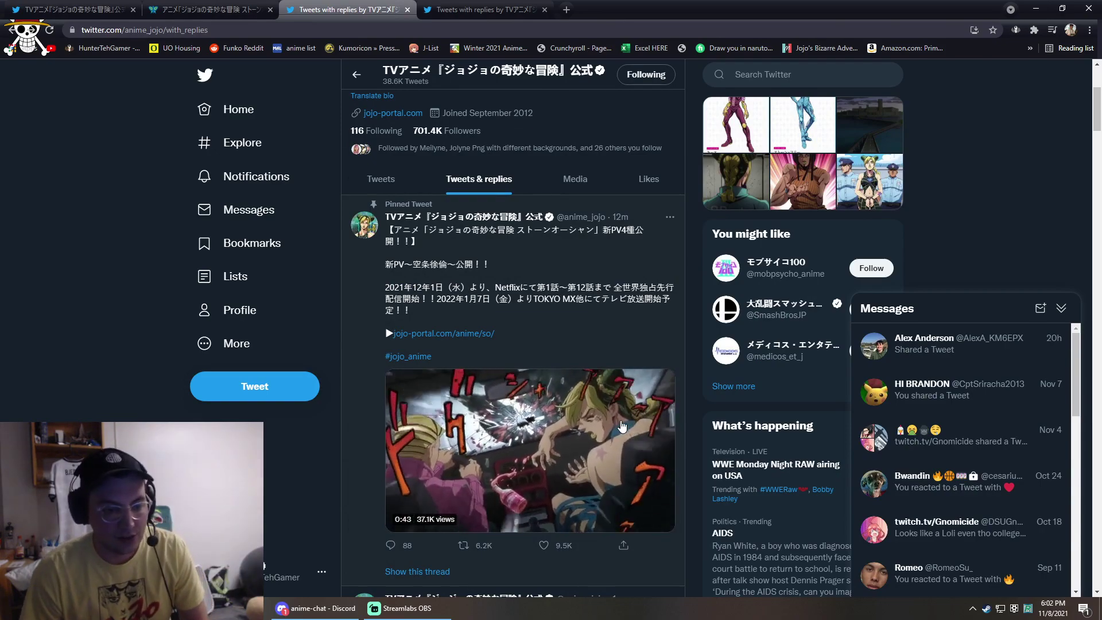
click(663, 520)
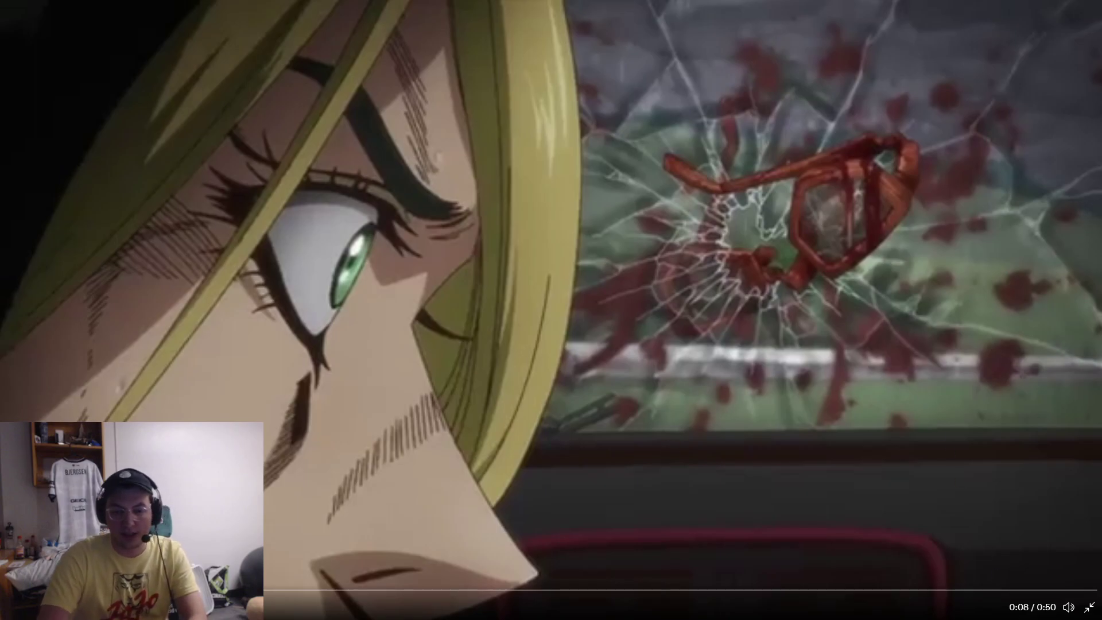
click(1089, 607)
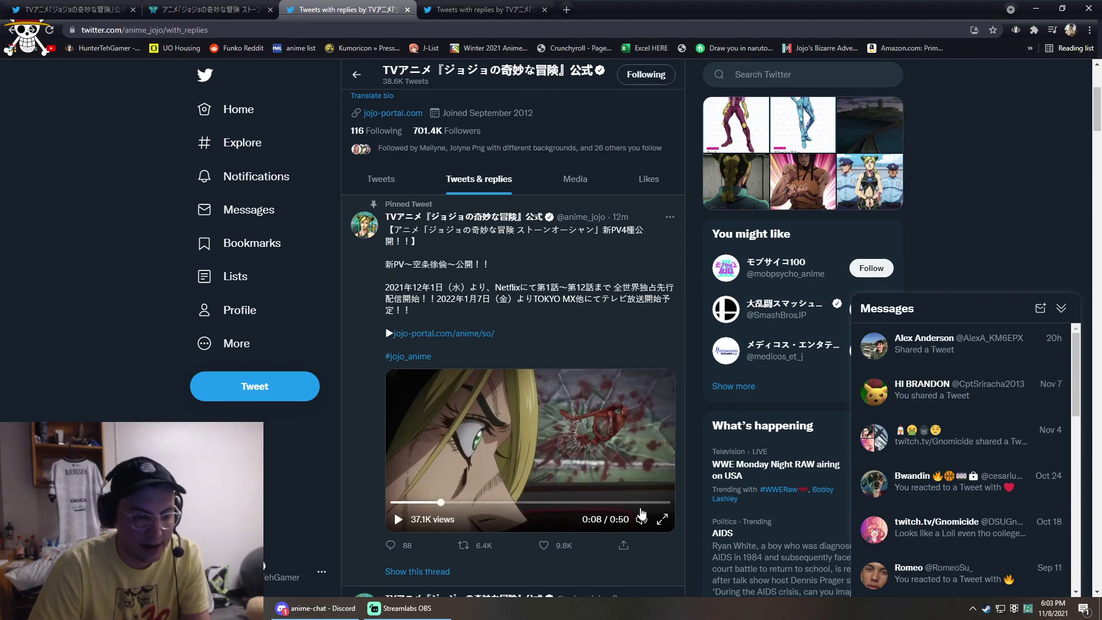
click(662, 519)
click(526, 594)
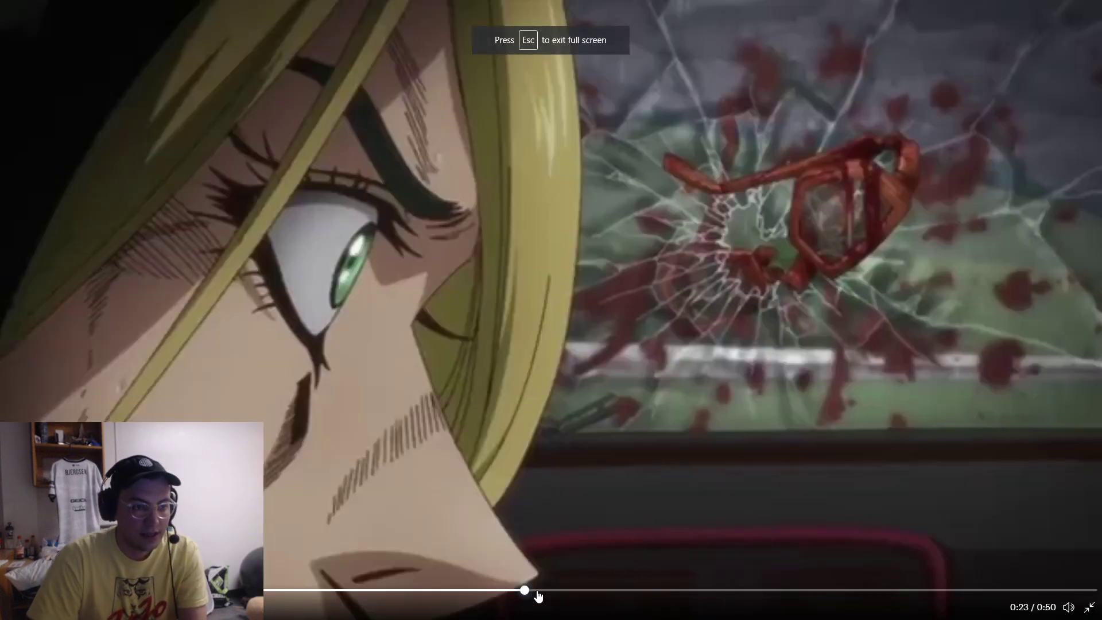
click(1088, 607)
scroll(719, 323, down, 10)
scroll(719, 323, down, 3)
scroll(724, 351, up, 4)
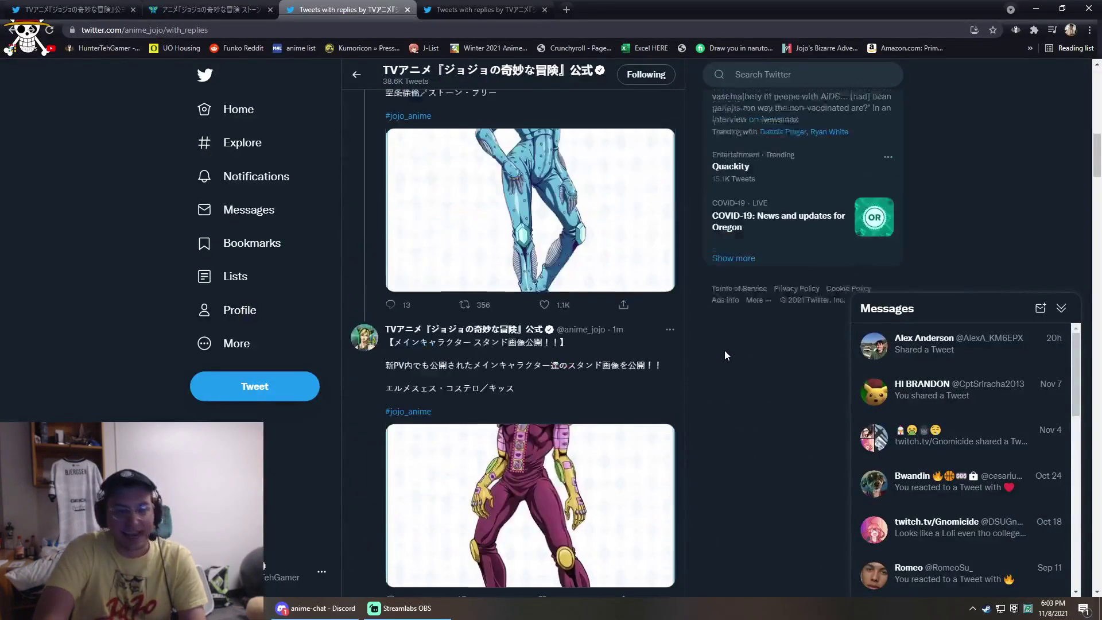
scroll(724, 350, up, 8)
scroll(727, 347, up, 5)
scroll(723, 344, down, 2)
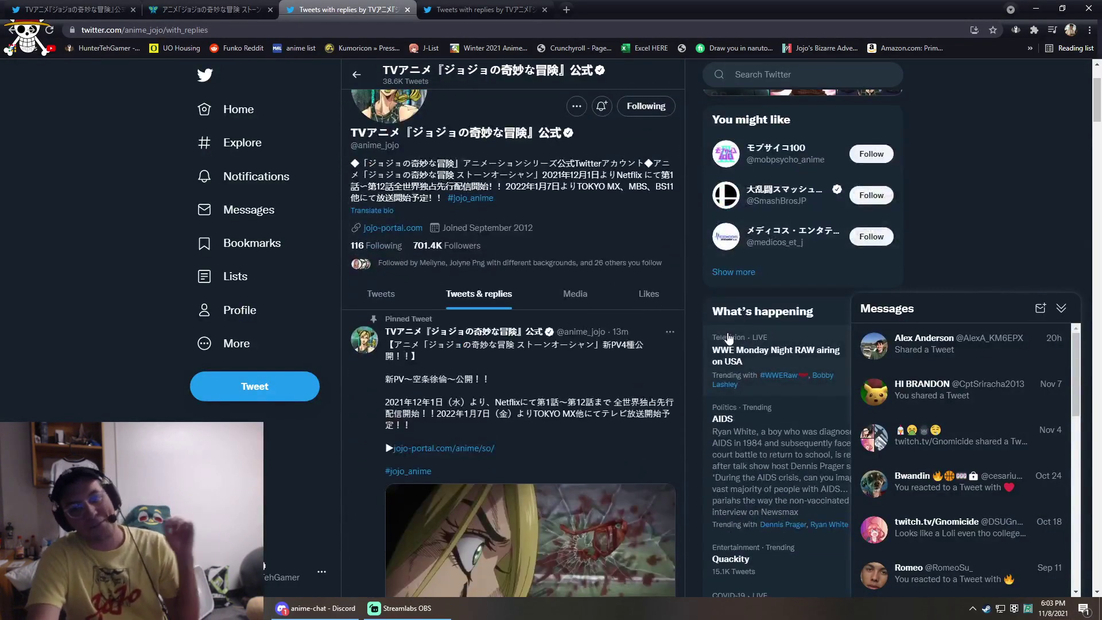
scroll(722, 332, up, 3)
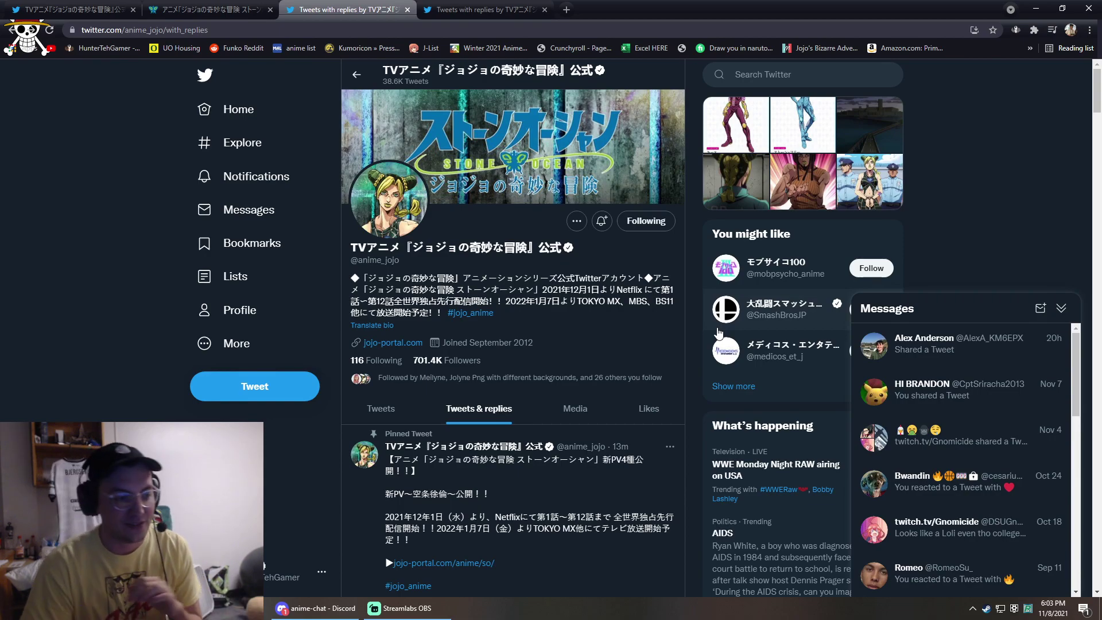
- Switch the JoJo profile to its Media tab to list the Weather Report and Foo Fighters images
click(576, 408)
scroll(591, 397, down, 4)
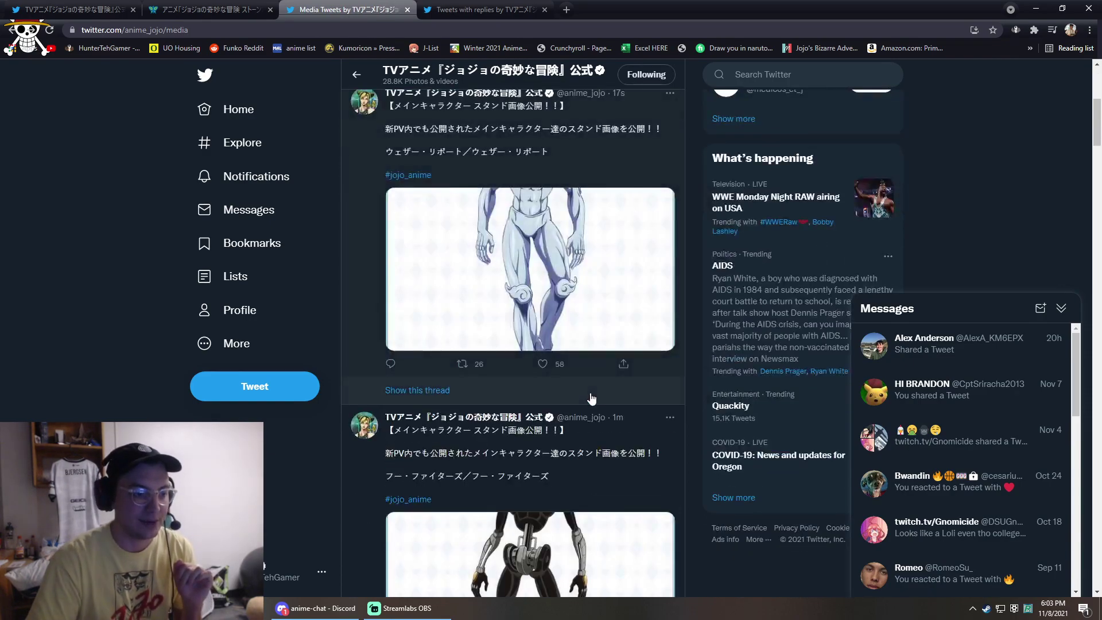
scroll(591, 398, down, 3)
scroll(591, 379, down, 2)
scroll(591, 370, up, 6)
click(584, 354)
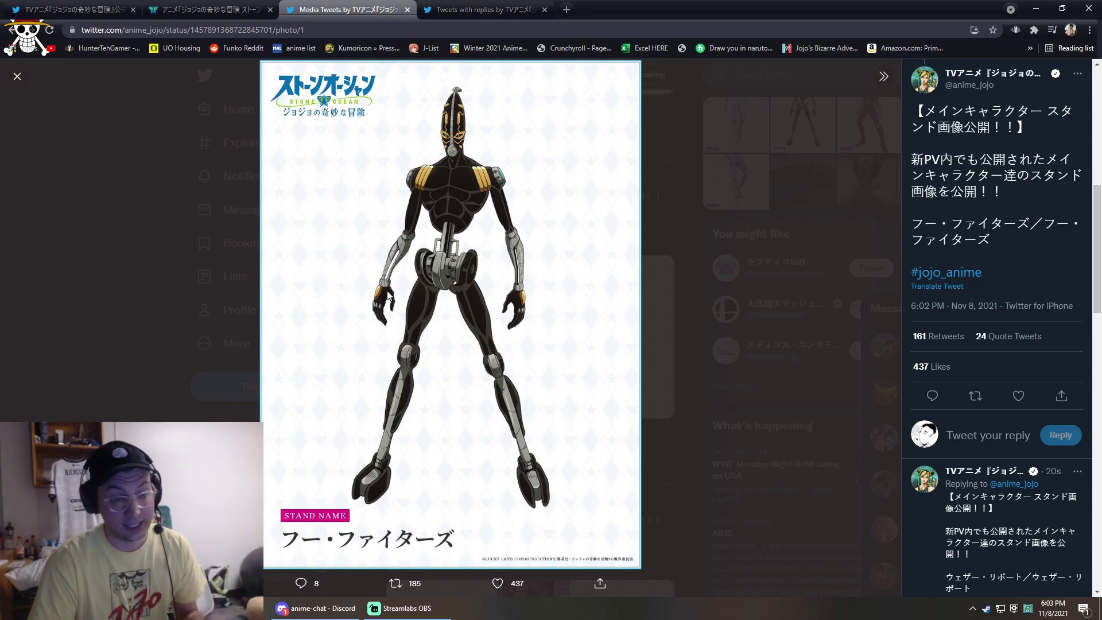
click(84, 242)
scroll(517, 362, down, 4)
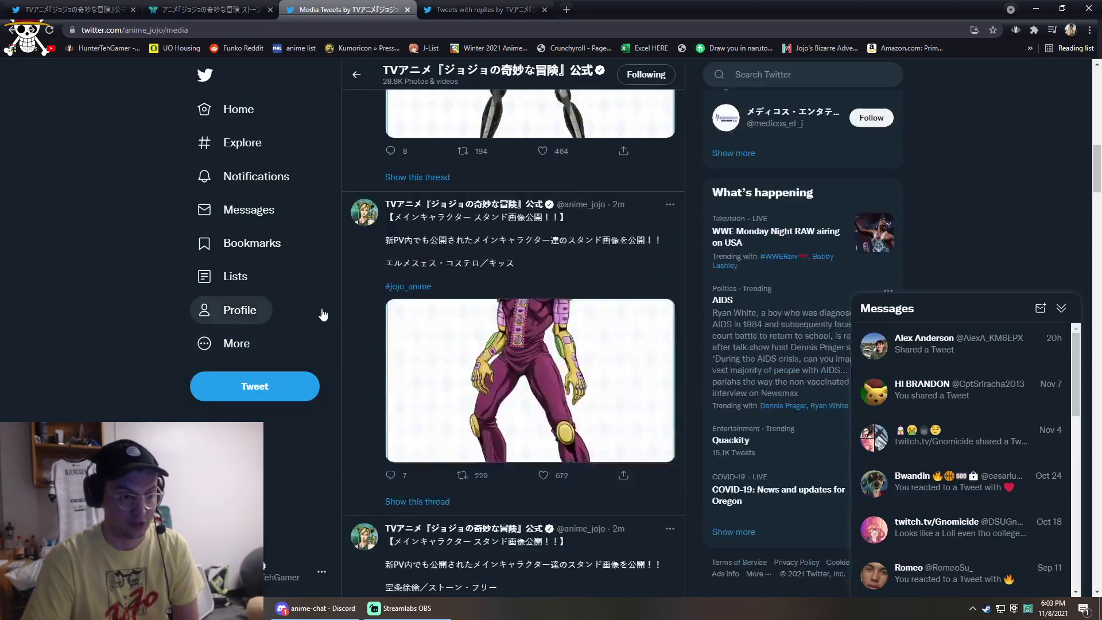
scroll(517, 361, up, 4)
click(519, 362)
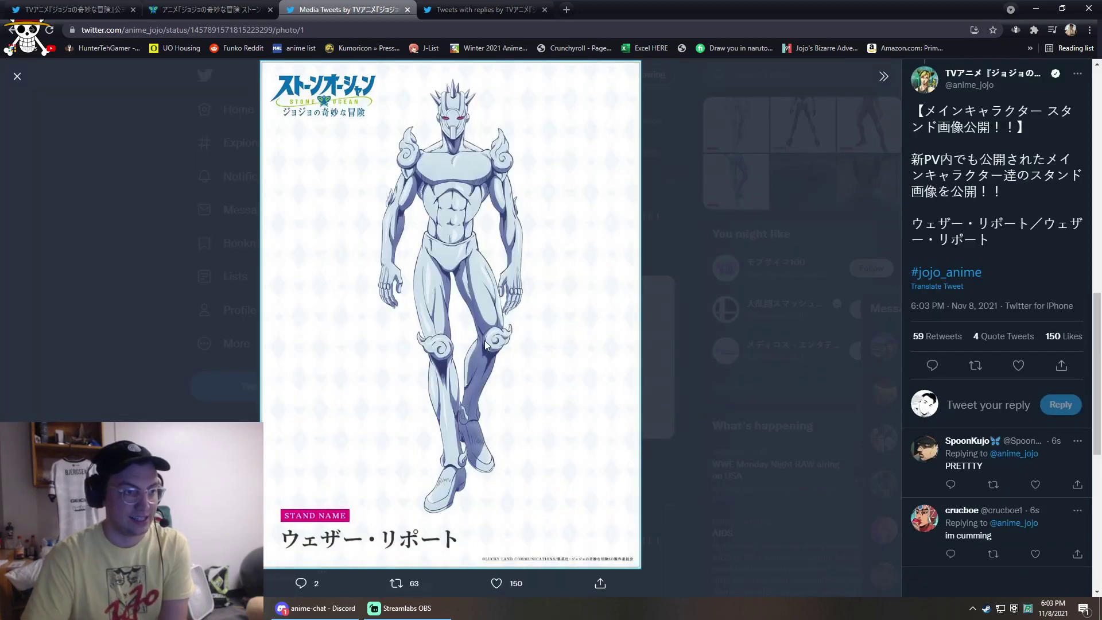
click(937, 286)
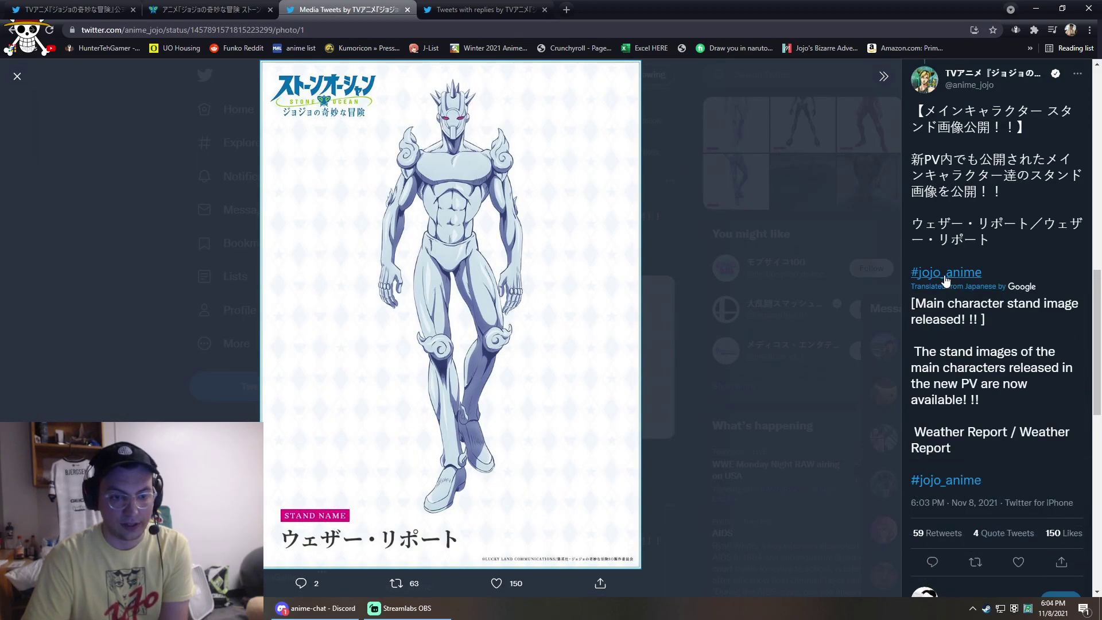
click(765, 292)
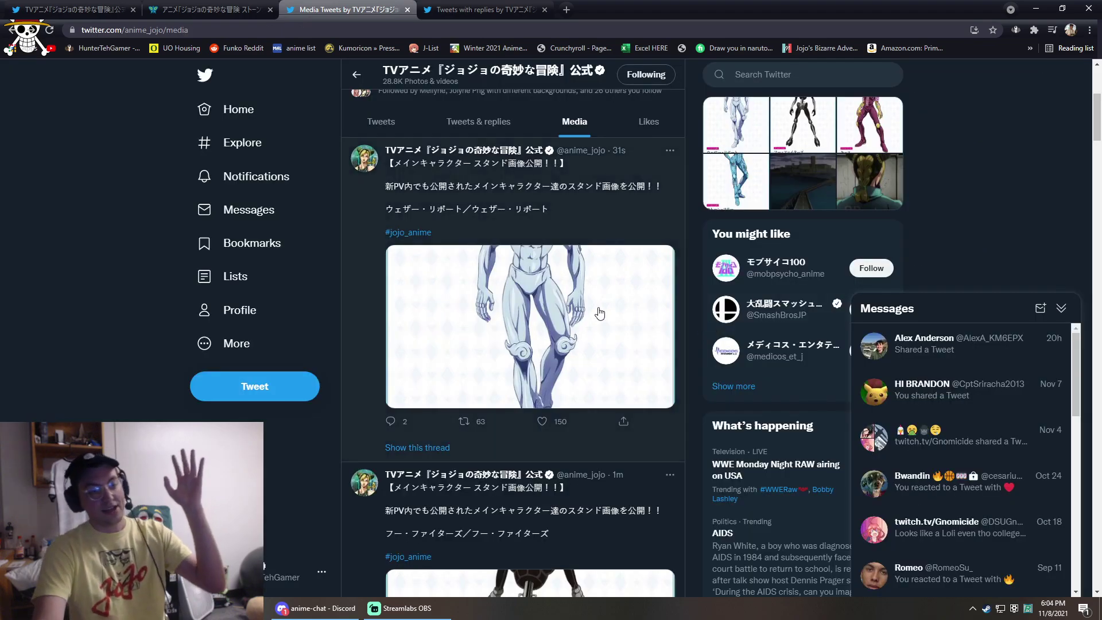
click(605, 312)
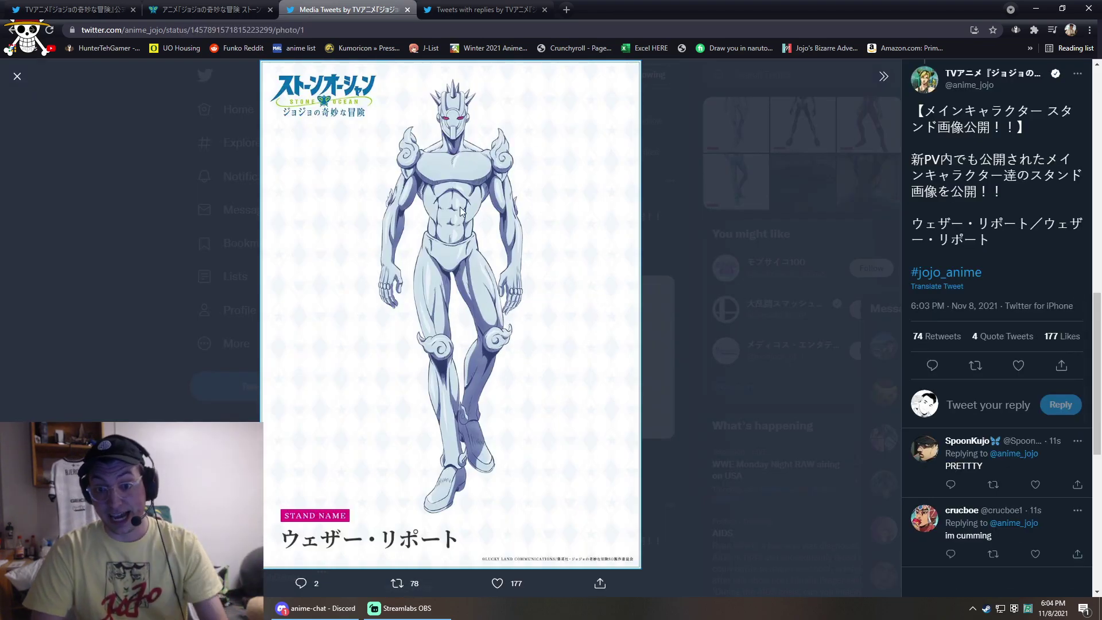
click(300, 242)
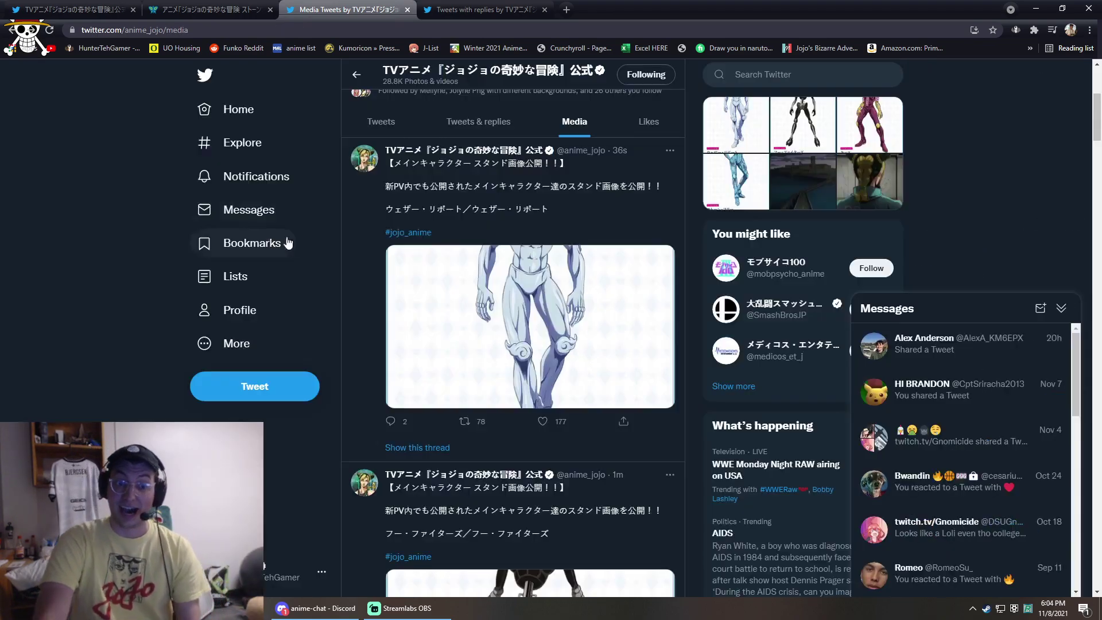
scroll(361, 215, down, 5)
scroll(506, 221, down, 5)
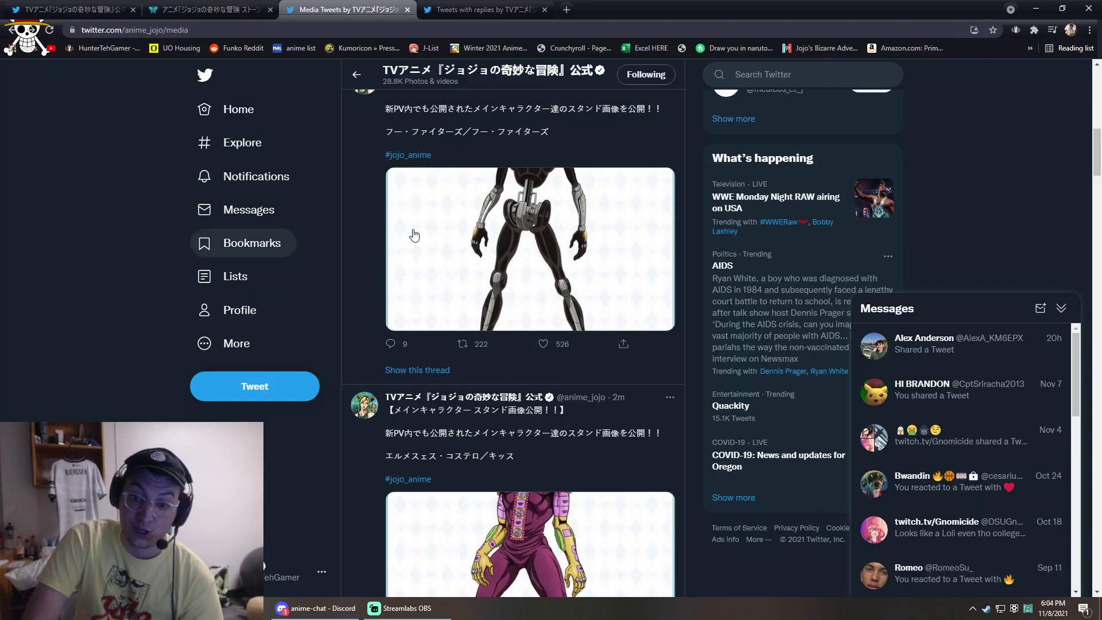
click(307, 246)
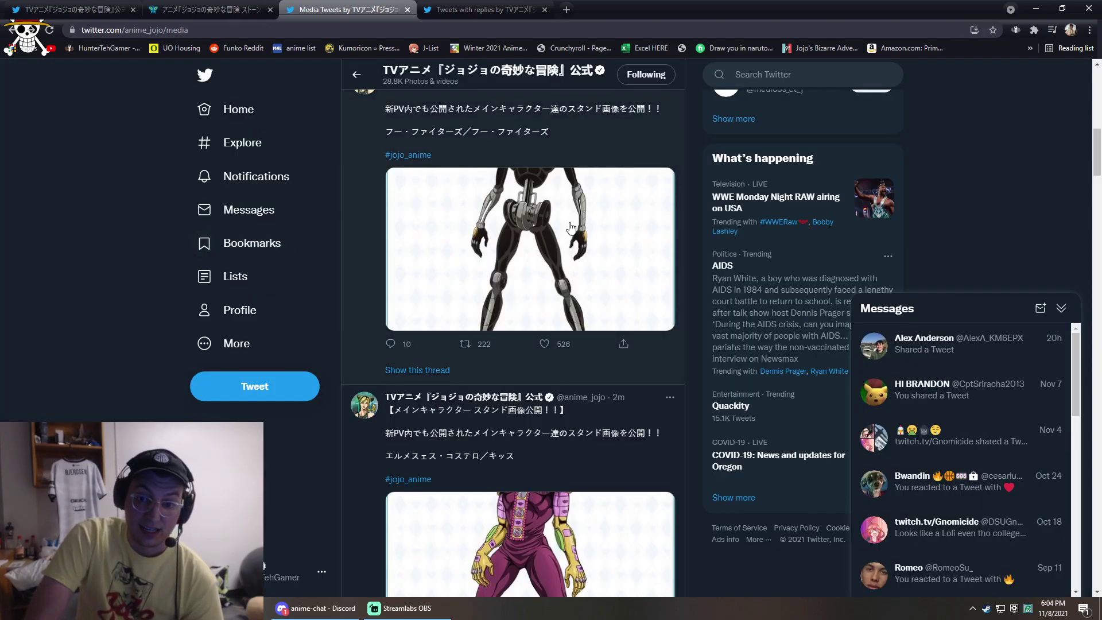
scroll(560, 220, up, 5)
scroll(619, 267, up, 5)
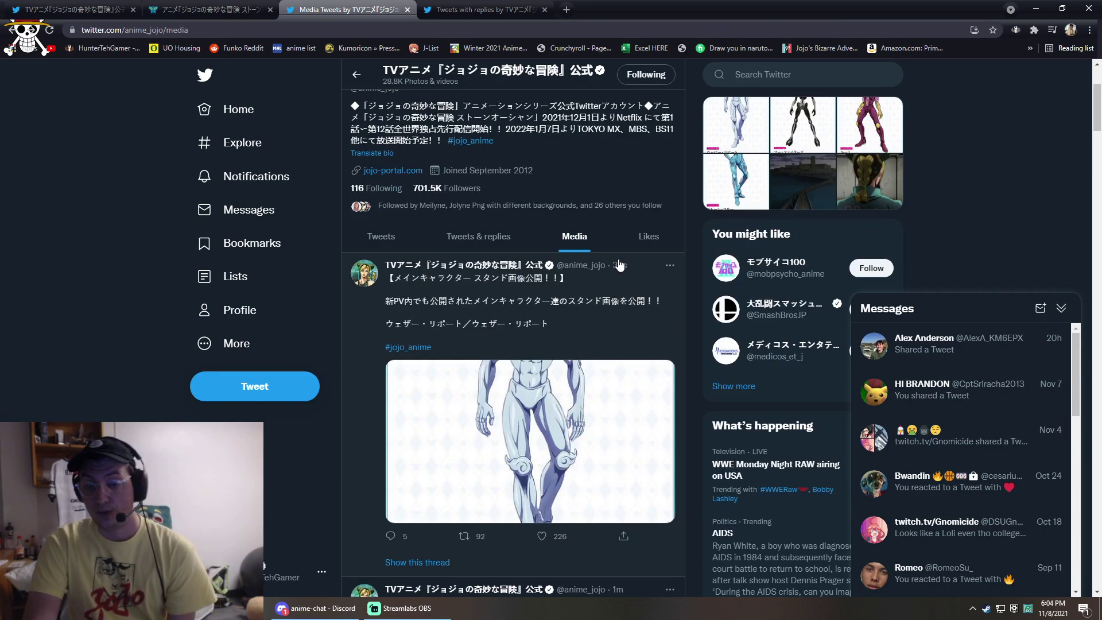